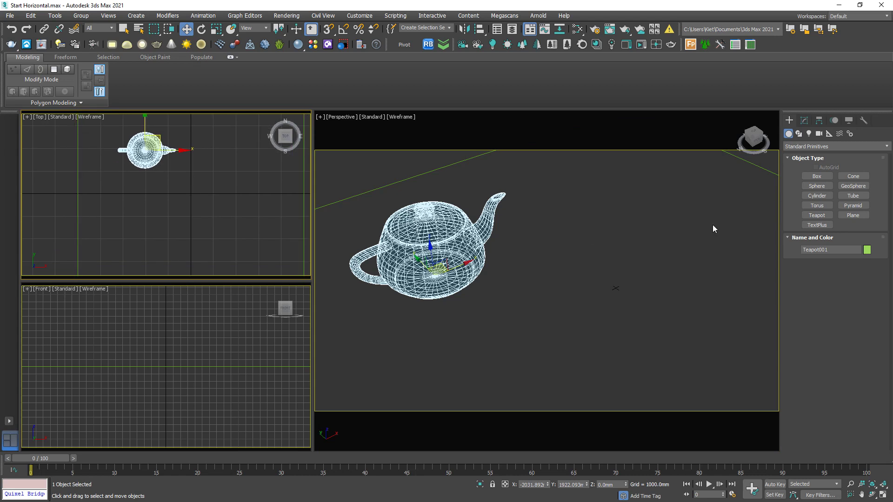
Step: Switch the Create panel to Shapes so the spline types are offered
left_click(799, 133)
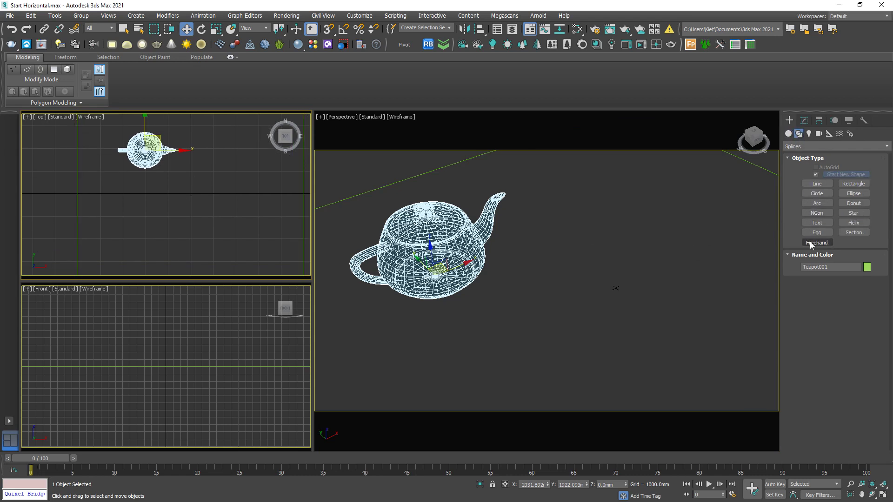
Step: Draw a looping Freehand spline around the teapot in the Top viewport
left_click(816, 242)
mouse_move(106, 209)
left_mouse_down()
mouse_move(133, 197)
mouse_move(137, 229)
mouse_move(158, 255)
mouse_move(183, 213)
mouse_move(165, 194)
mouse_move(183, 234)
mouse_move(211, 194)
mouse_move(181, 175)
mouse_move(206, 190)
mouse_move(191, 151)
mouse_move(208, 136)
mouse_move(193, 128)
mouse_move(203, 142)
mouse_move(200, 116)
mouse_move(150, 110)
mouse_move(124, 124)
mouse_move(132, 127)
mouse_move(119, 108)
mouse_move(96, 145)
mouse_move(113, 165)
mouse_move(106, 171)
mouse_move(152, 182)
mouse_move(138, 191)
mouse_move(188, 164)
mouse_move(190, 136)
mouse_move(166, 134)
left_mouse_up()
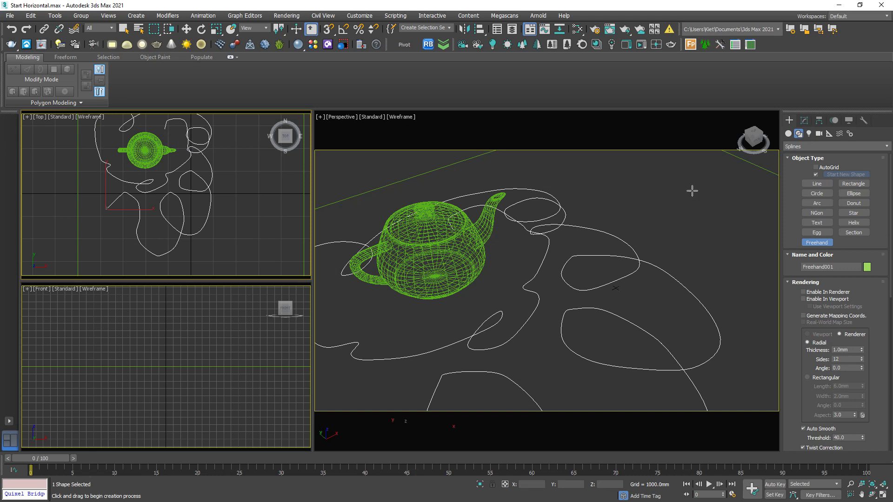
left_click(804, 120)
Step: Enable the spline in renderer and viewport as a tube 81.26 mm thick
left_click(815, 313)
left_click(815, 321)
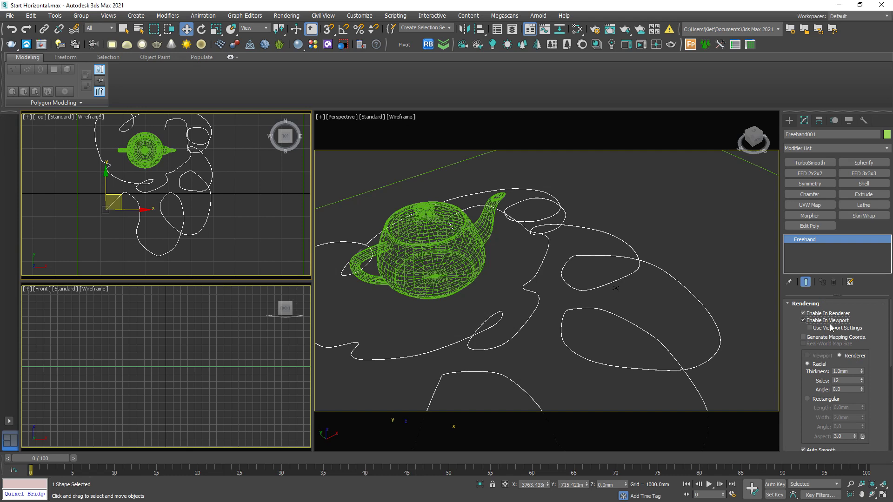
left_click_drag(861, 371, 834, 127)
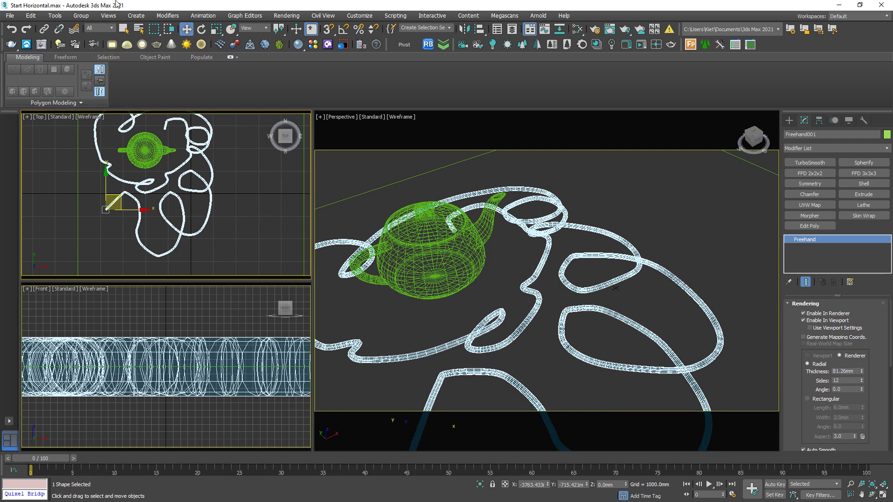
left_click(124, 30)
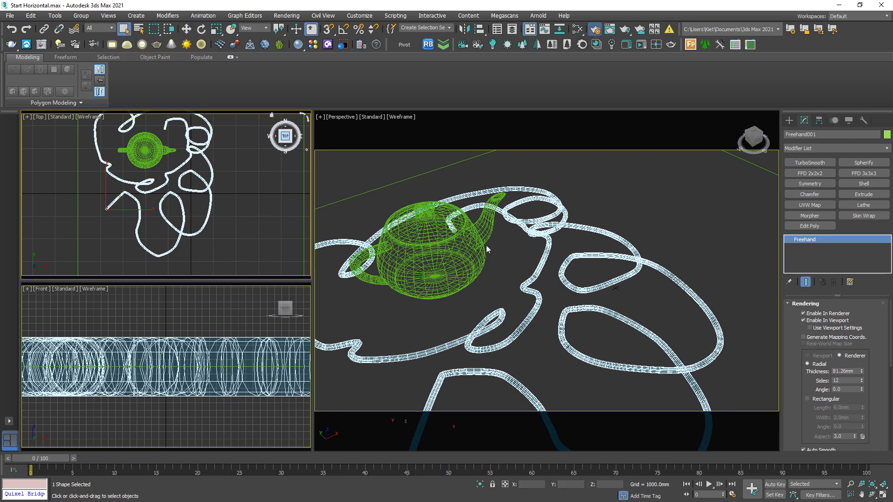
key("F10")
Step: Turn on the scene material override using a CoronaMtl
left_click(383, 172)
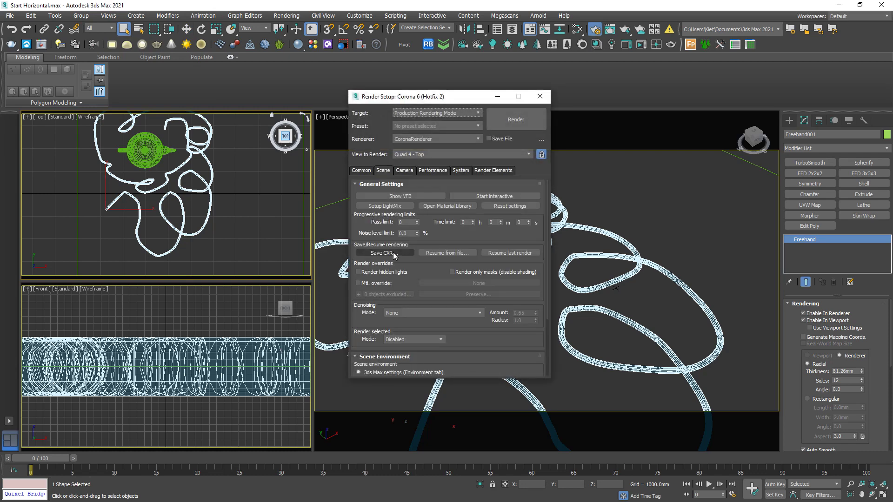
left_click(358, 283)
left_click(446, 283)
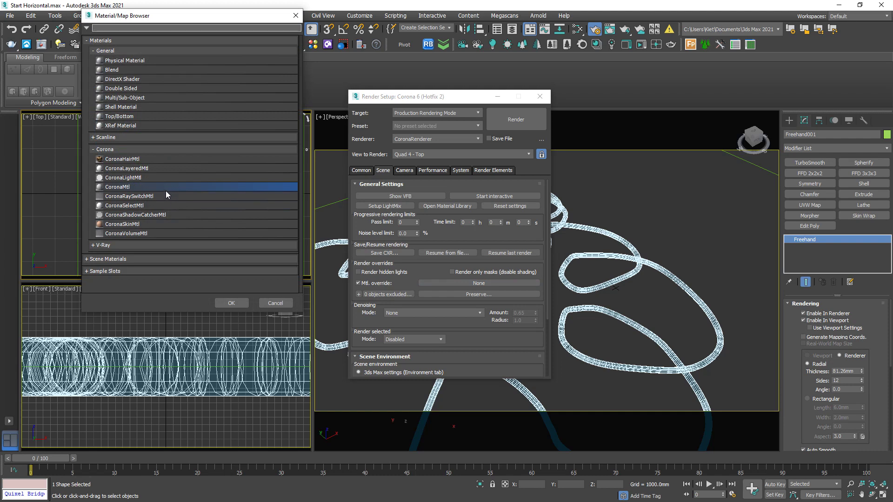
left_click(231, 303)
Step: Set the camera tone mapping to Highlight compress 999 and Contrast 4
left_click(405, 171)
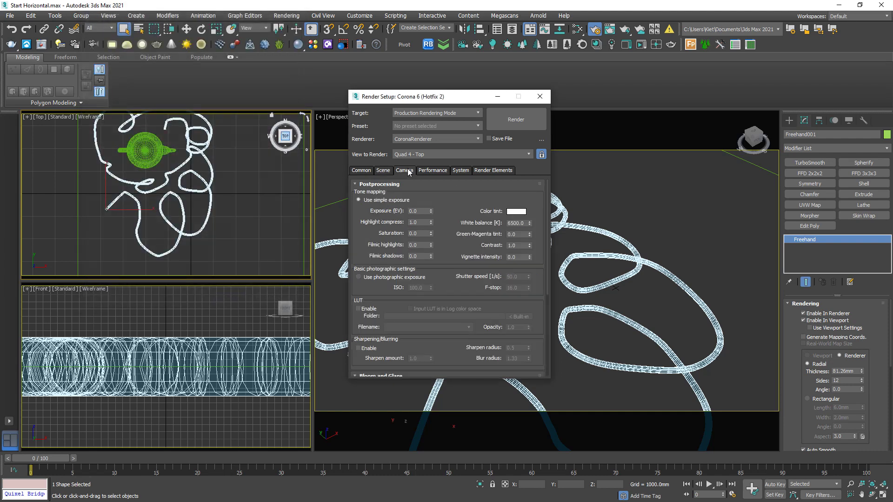
left_click(418, 223)
type("999")
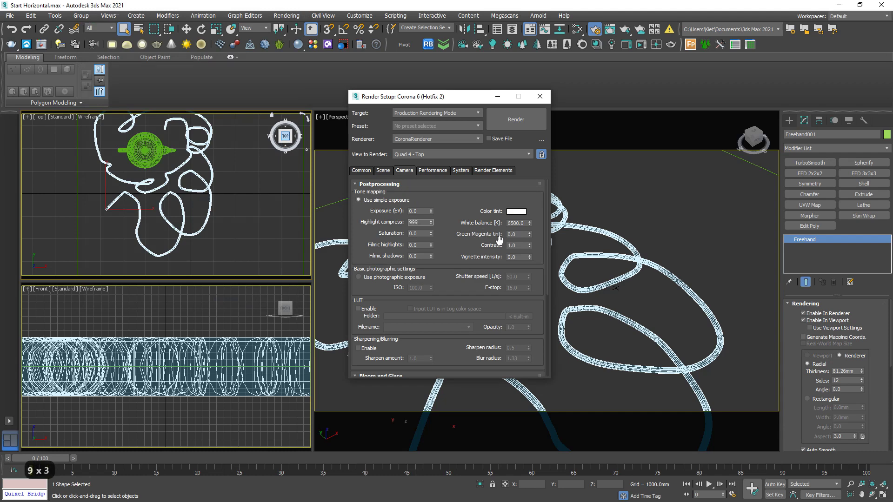
left_click(517, 245)
type("4")
key("Return")
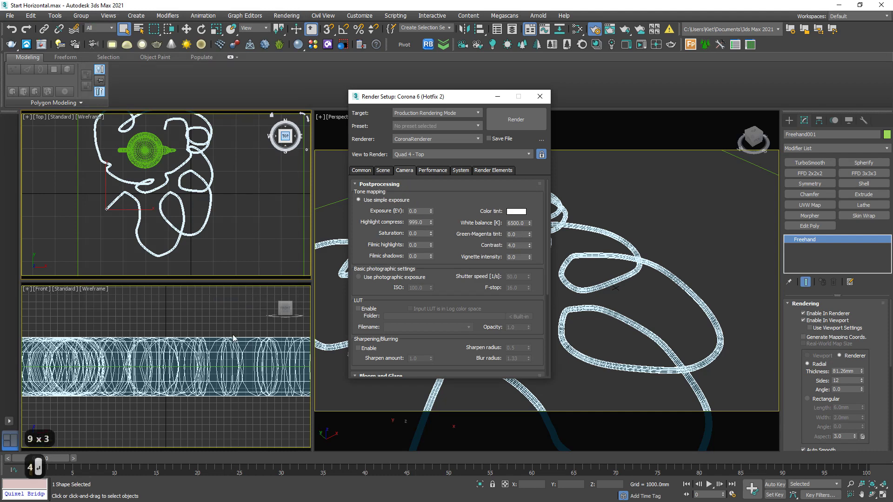
left_click(244, 345)
left_click(656, 46)
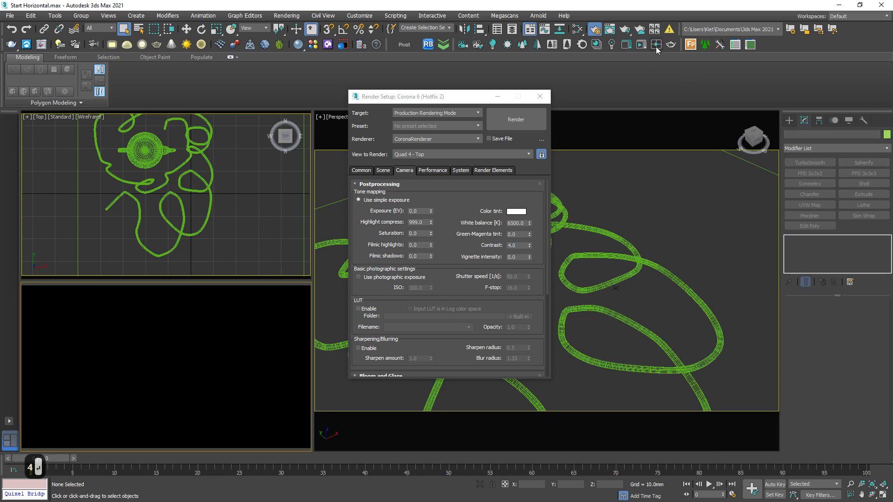
Step: Stop the Corona interactive render in the lower-left viewport and reselect the freehand tube
left_click(497, 97)
right_click(202, 344)
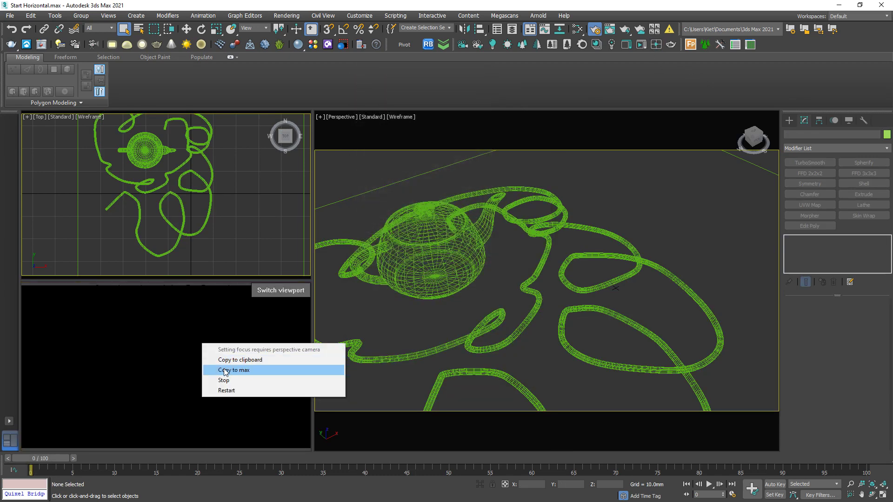
left_click(242, 368)
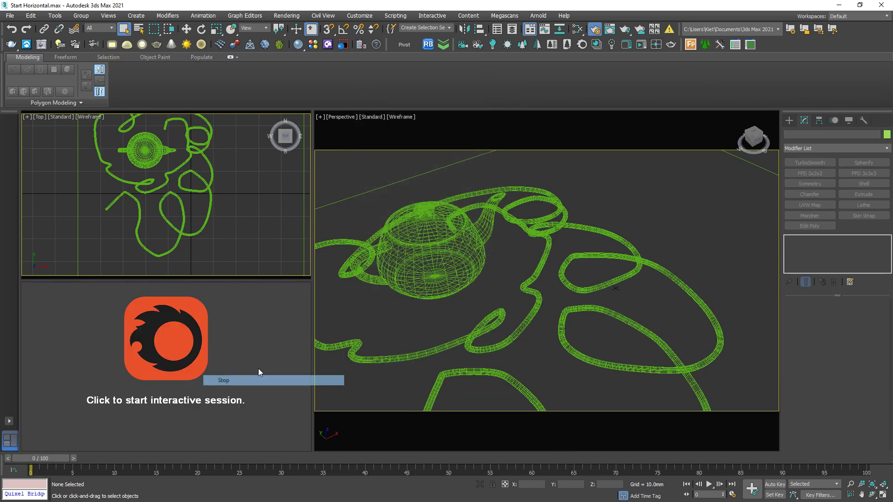
left_click(583, 309)
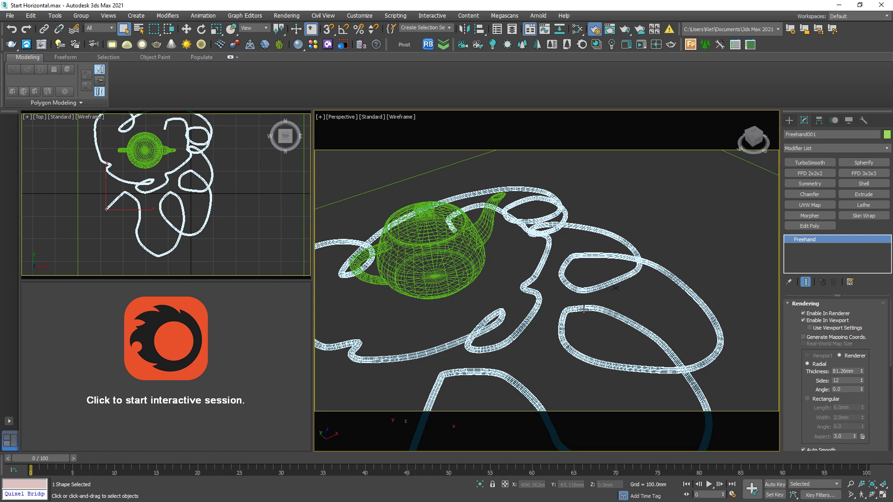
Step: Create a CoronaLightMtl node, Material #3, in Slate and apply it to the freehand tube
key("m")
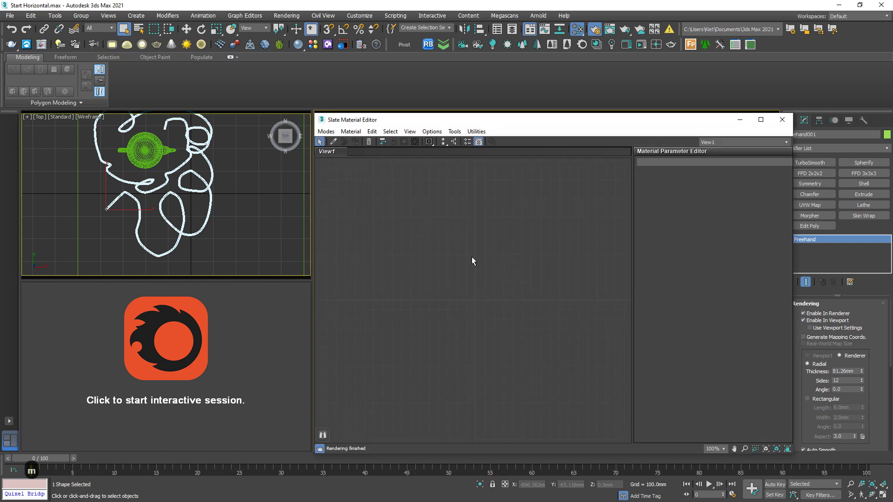
right_click(434, 229)
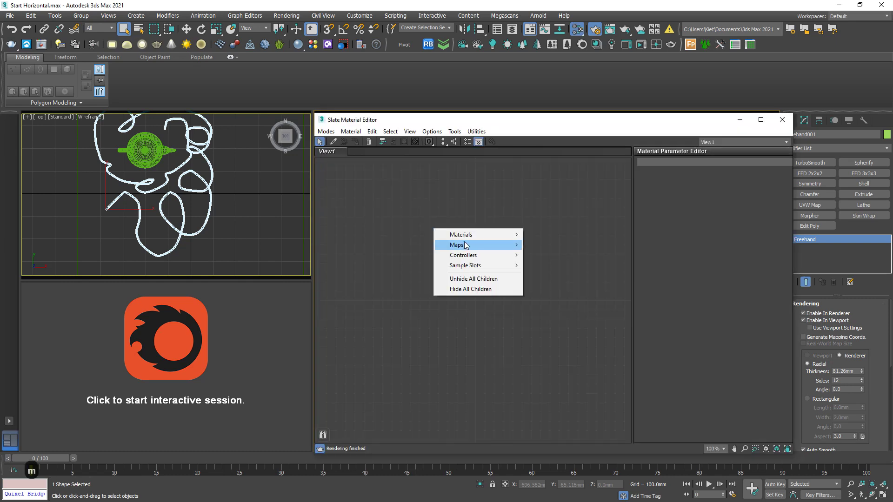
mouse_move(465, 236)
mouse_move(547, 255)
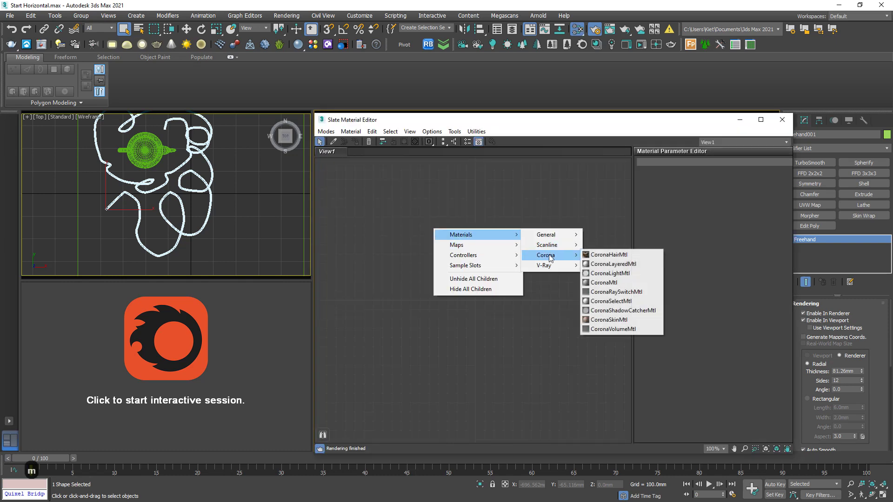
left_click(609, 274)
mouse_move(471, 239)
left_mouse_down()
mouse_move(459, 441)
mouse_move(211, 224)
left_mouse_up()
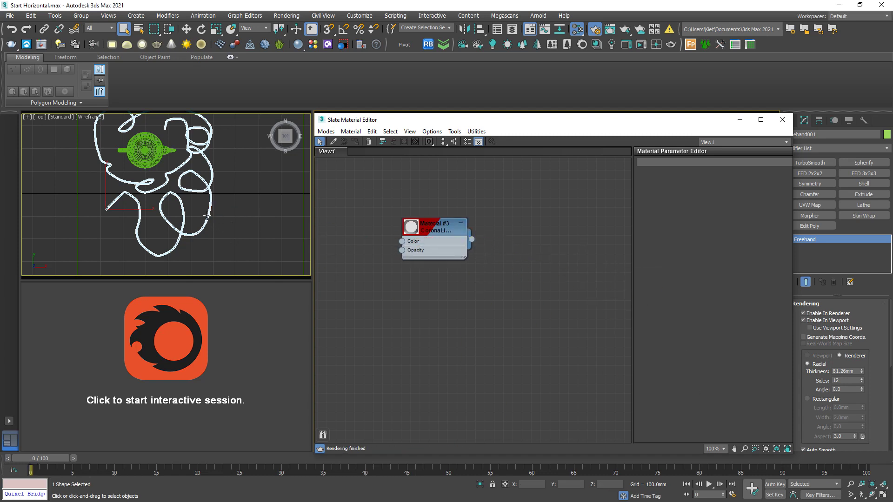
Step: Run the interactive Corona render briefly to preview the tube, then stop it
left_click(275, 332)
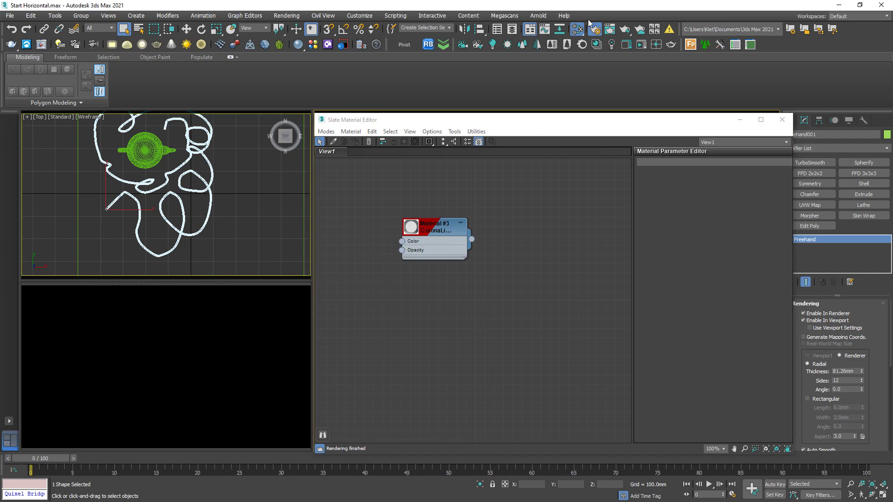
right_click(220, 383)
left_click(242, 418)
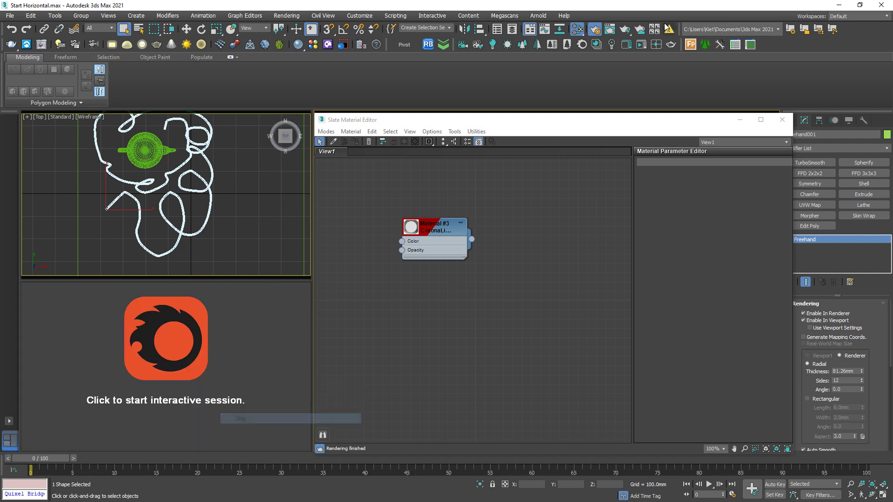
Step: Exclude the freehand tube from the material override and start the interactive Corona render
left_click(595, 30)
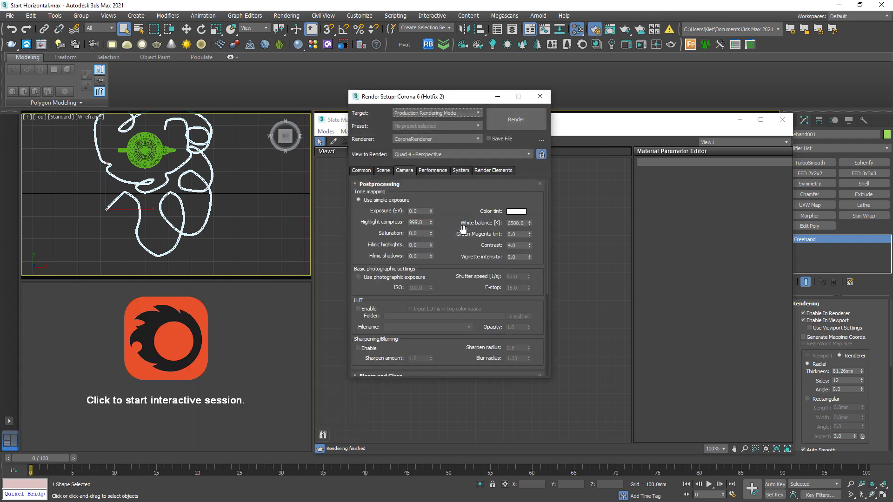
left_click(378, 171)
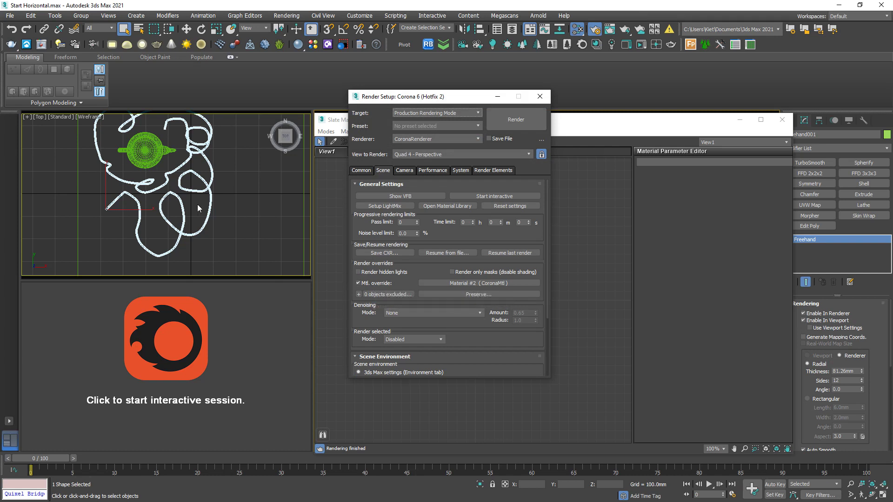
left_click(358, 294)
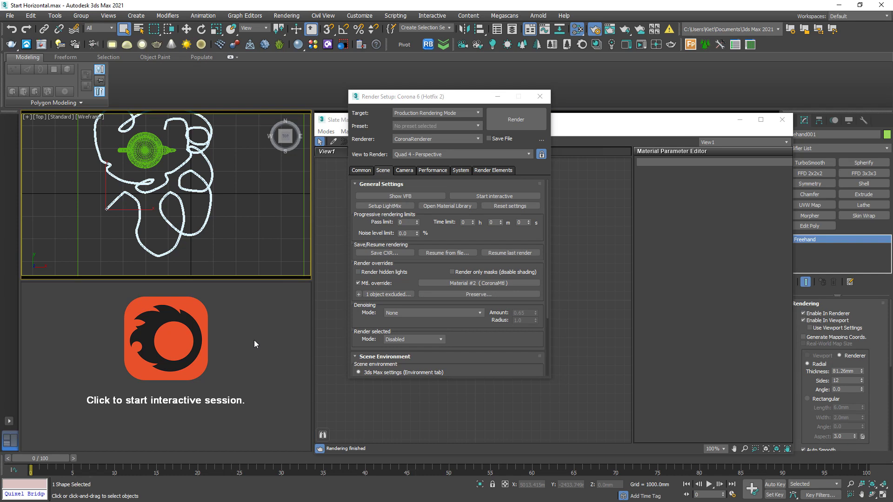
left_click(254, 339)
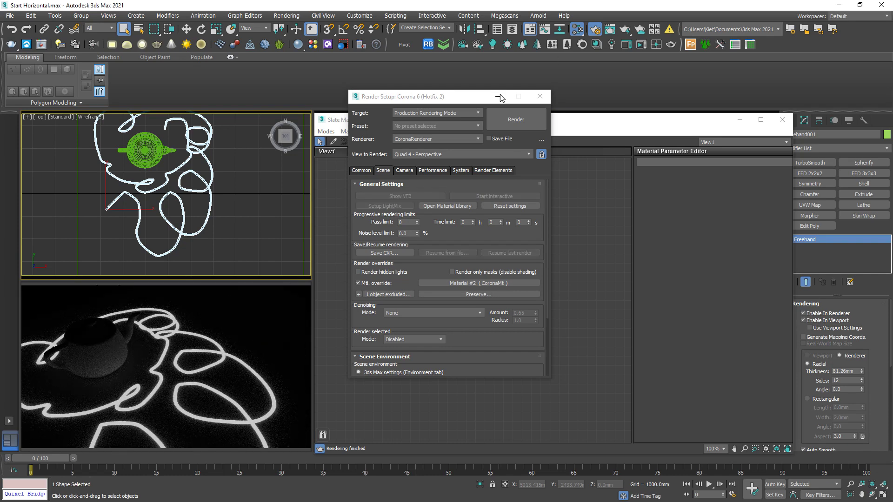
left_click(497, 96)
Step: Set Material #3's light intensity to 50 and tint its emission colour a saturated orange
double_click(434, 230)
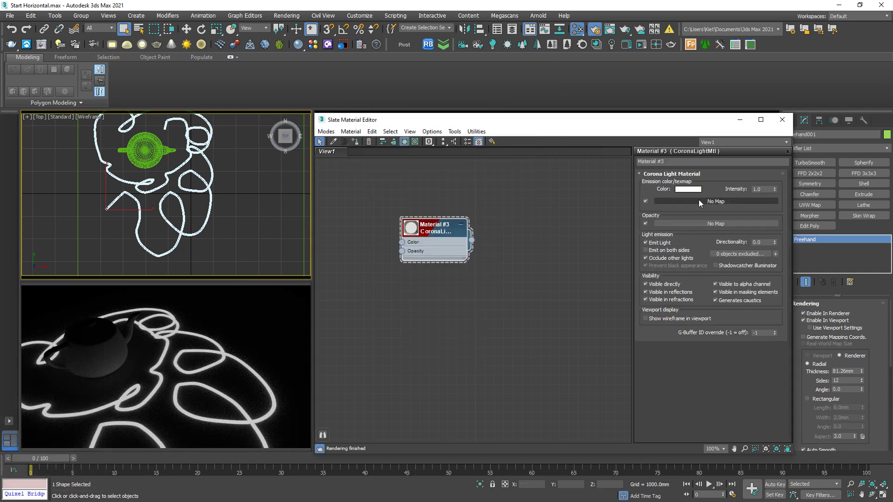
double_click(764, 190)
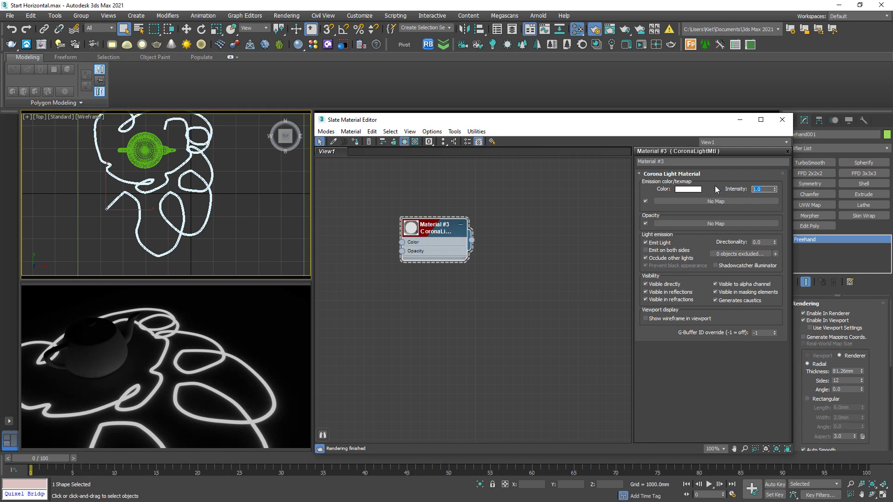
type("50")
key("Return")
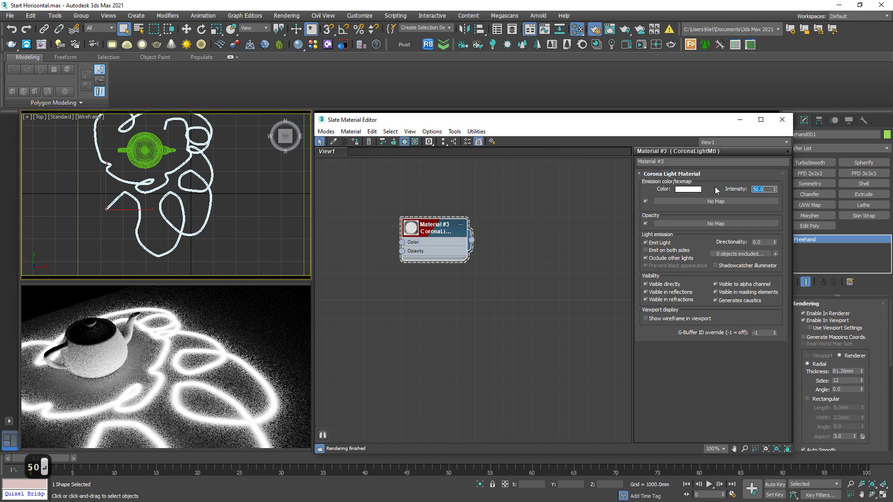
left_click(688, 189)
left_click_drag(267, 149, 317, 163)
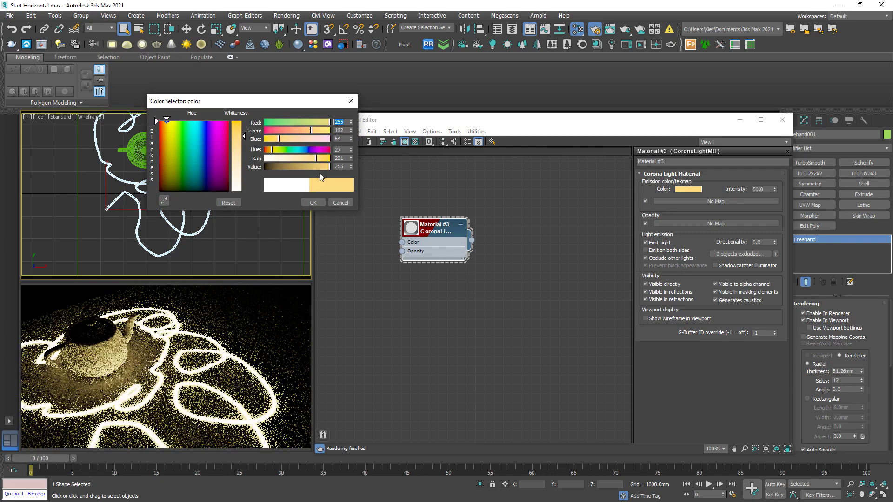
Step: Deepen the emission colour to hue 23, then toggle Emit Light off and on to compare
left_click(270, 149)
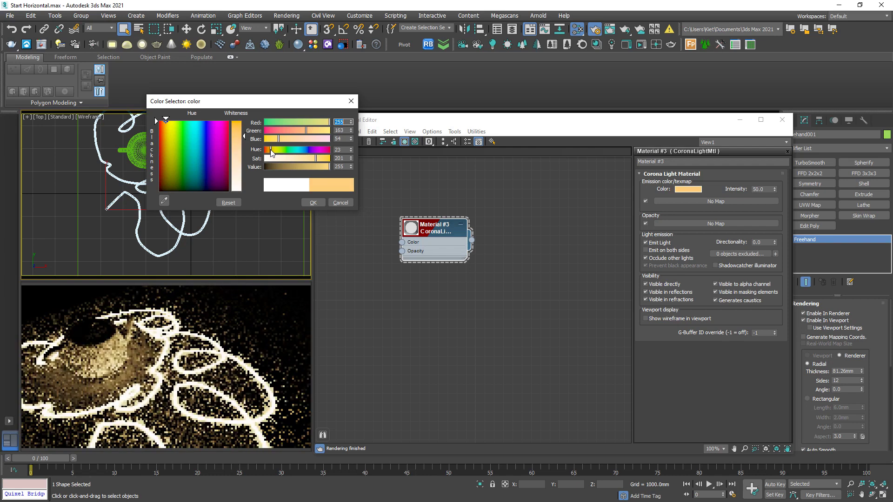
left_click(315, 203)
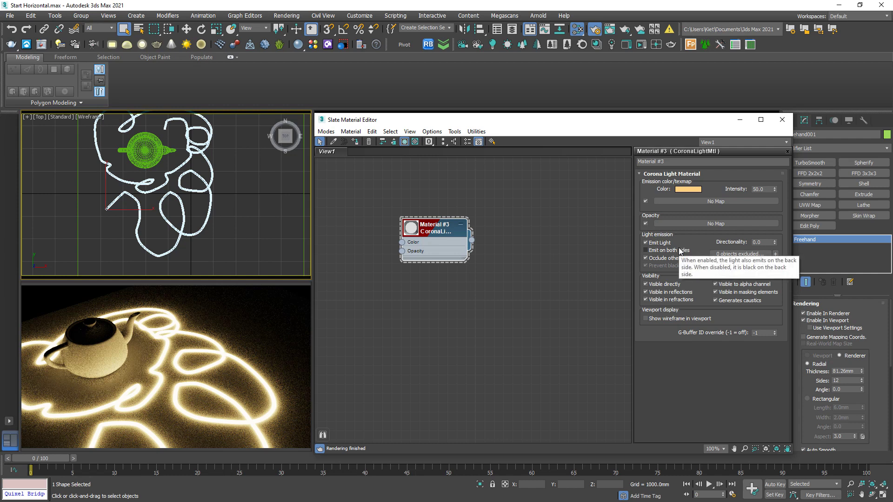
left_click(645, 243)
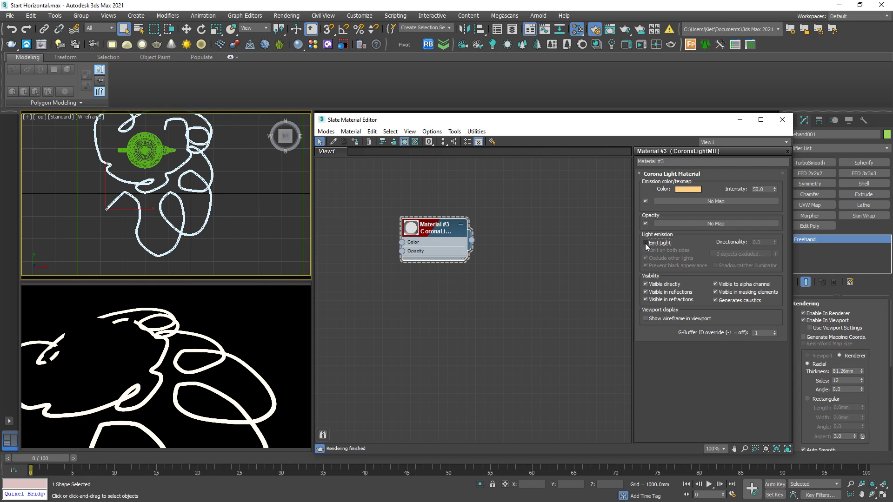
left_click(646, 243)
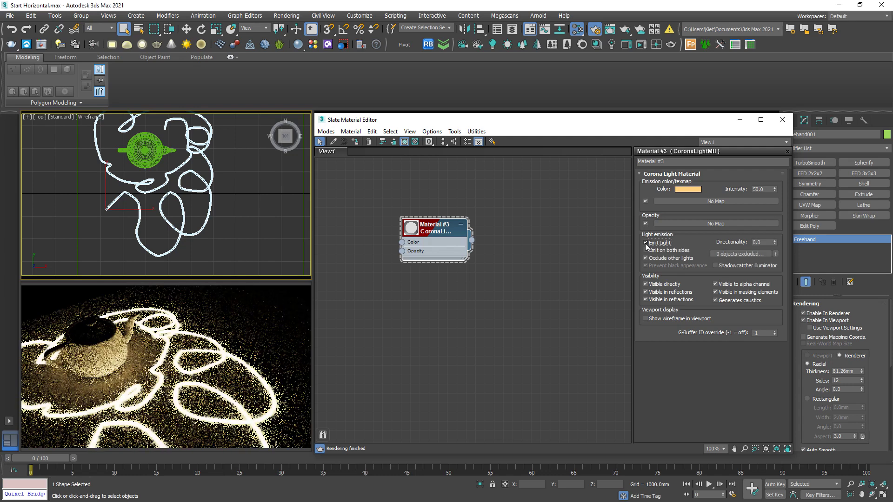
left_click(645, 243)
left_click(645, 242)
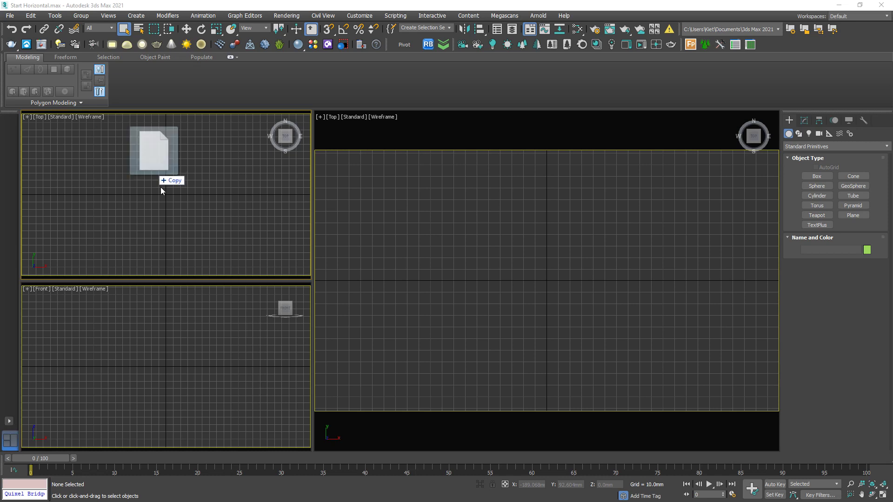
Step: Merge the Edison bulb .max file into the scene, place it, and view it shaded
left_click_drag(160, 190, 181, 208)
left_click(185, 208)
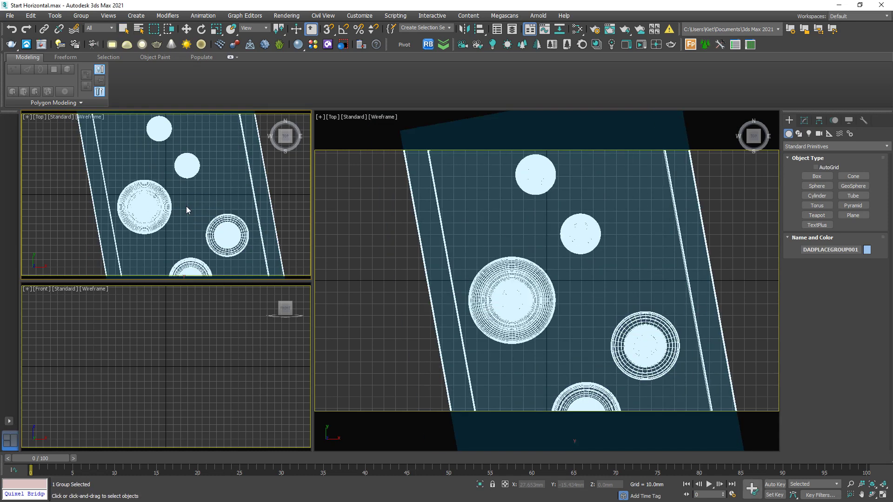
left_click(165, 193)
key("w")
middle_click_drag(165, 194, 225, 153, "alt")
key("F3")
mouse_move(188, 231)
middle_mouse_down("alt")
mouse_move(236, 251)
mouse_move(215, 245)
mouse_move(237, 213)
mouse_move(209, 216)
mouse_move(205, 200)
mouse_move(233, 207)
middle_mouse_up("alt")
Step: Select CoronaCamera001 and look through it in the large viewport
left_click(250, 215)
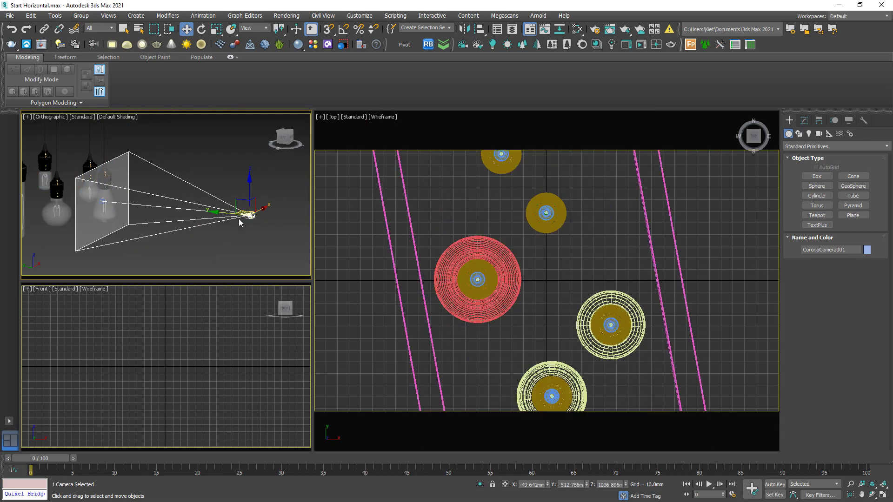
middle_click_drag(198, 225, 152, 228, "alt")
left_click(370, 252)
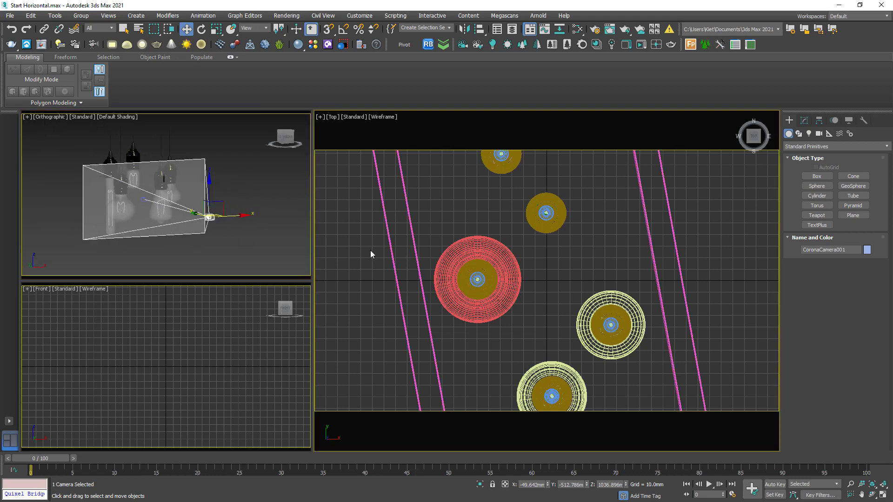
key("c")
Step: Turn the lower-left viewport into a Corona interactive render view
left_click(245, 353)
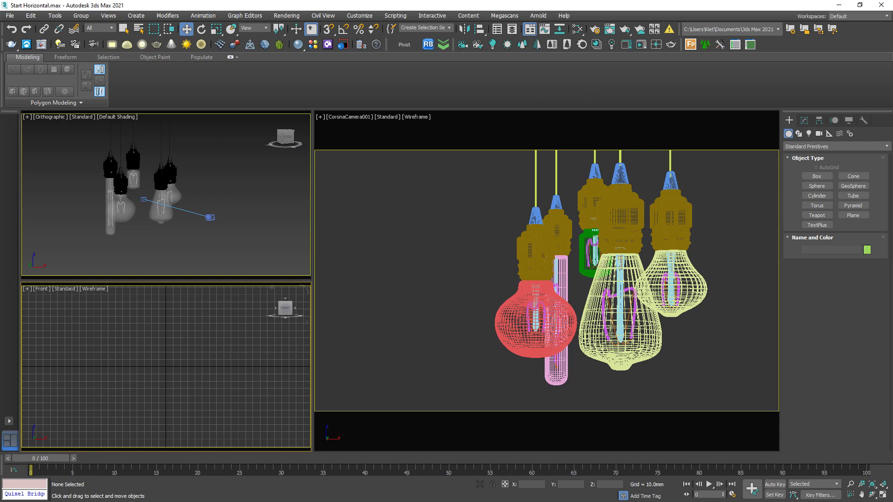
left_click(656, 45)
left_click(284, 292)
left_click(279, 360)
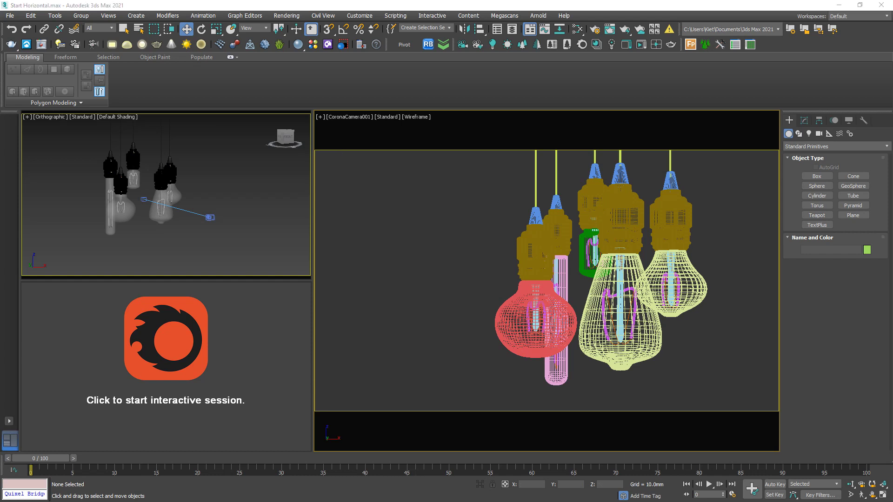
key("ctrl+c")
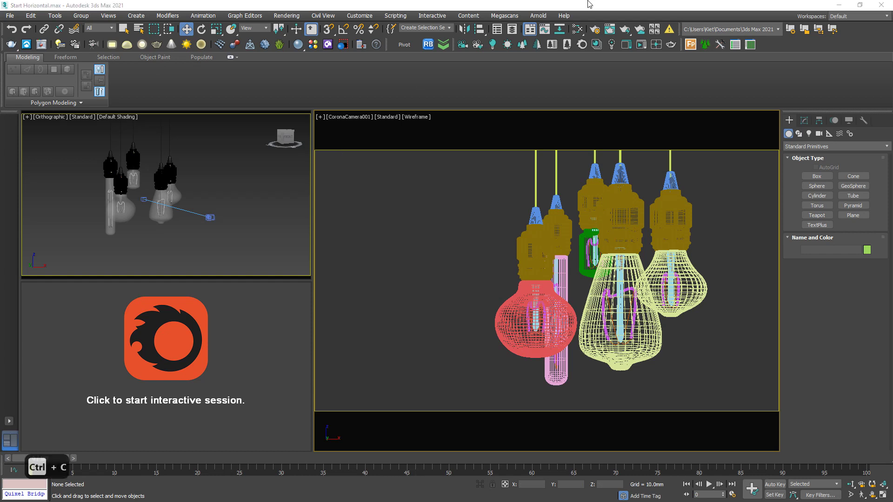
Step: Add a CoronaBitmap node in Slate and load fireplace_4k.hdr from the textures folder
key("m")
right_click(389, 204)
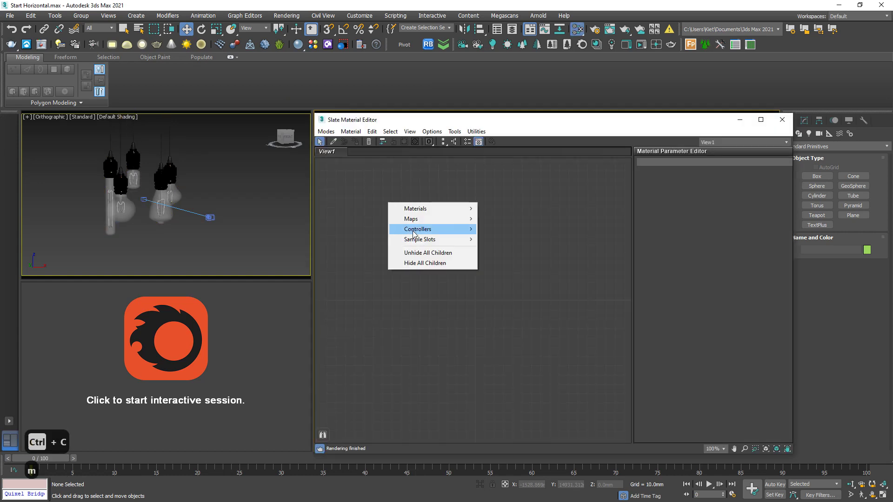
mouse_move(414, 219)
mouse_move(530, 238)
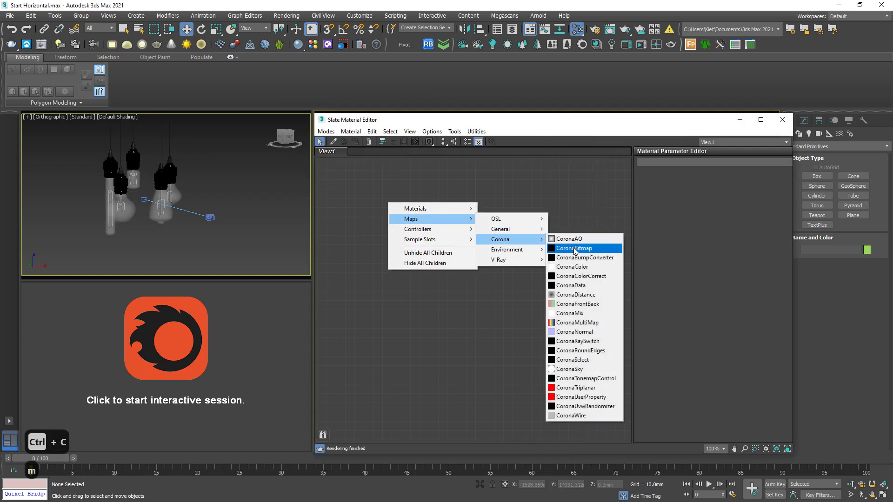
left_click(574, 249)
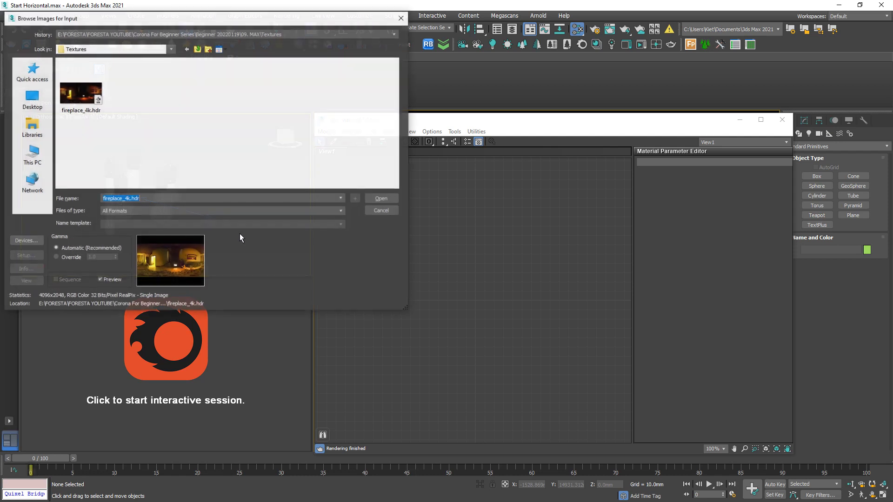
key("ctrl+v")
key("Return")
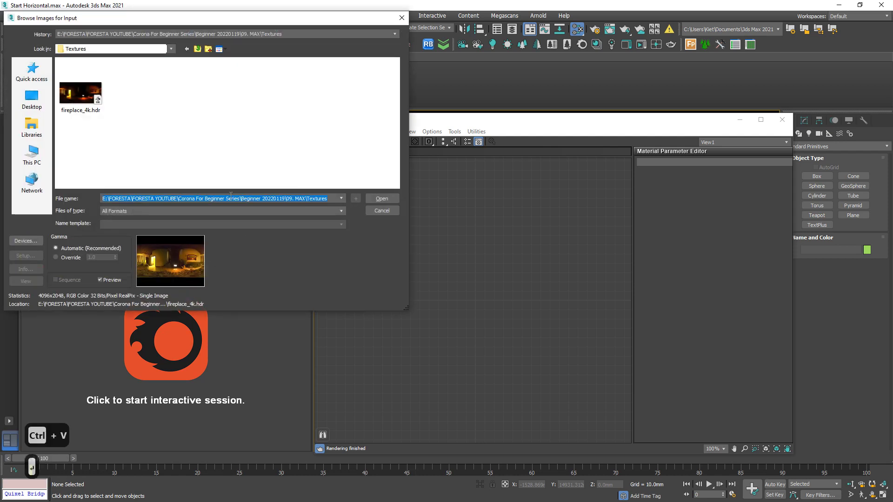
double_click(79, 93)
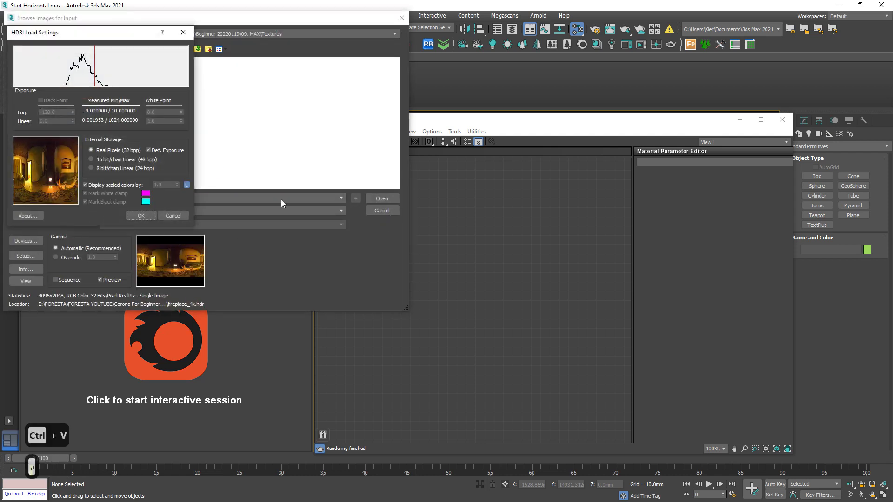
left_click(141, 216)
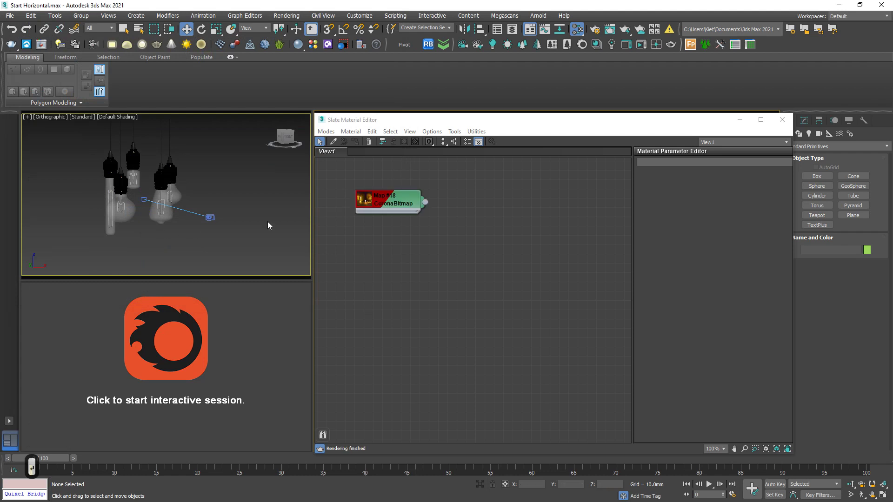
Step: Feed the bitmap into a new CoronaColorCorrect map (Map #19) and show its settings
left_click_drag(425, 202, 487, 245)
mouse_move(509, 261)
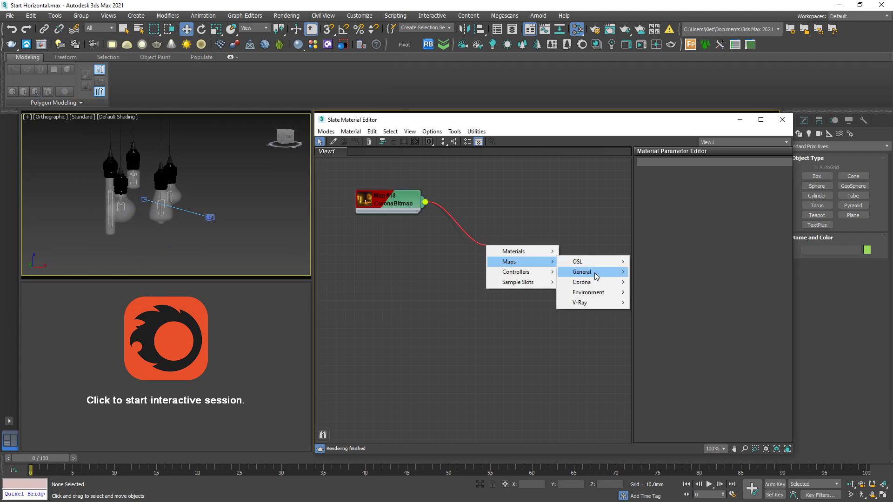
mouse_move(596, 284)
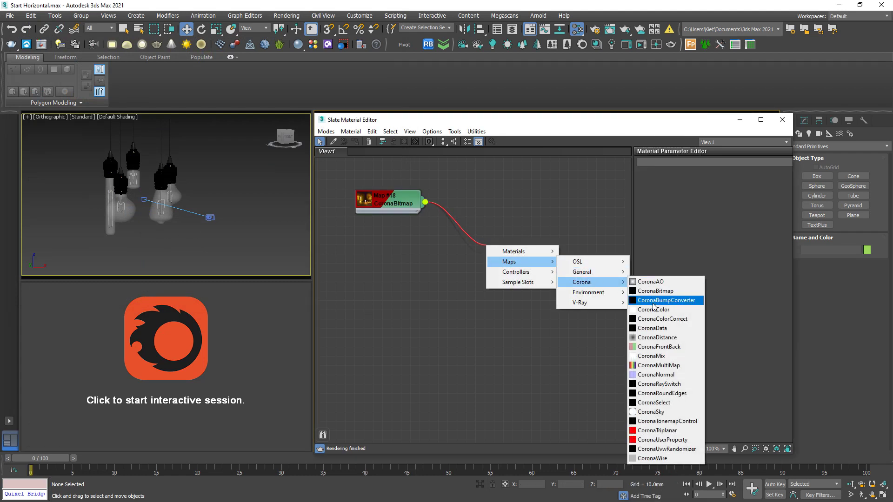
left_click(657, 319)
double_click(501, 250)
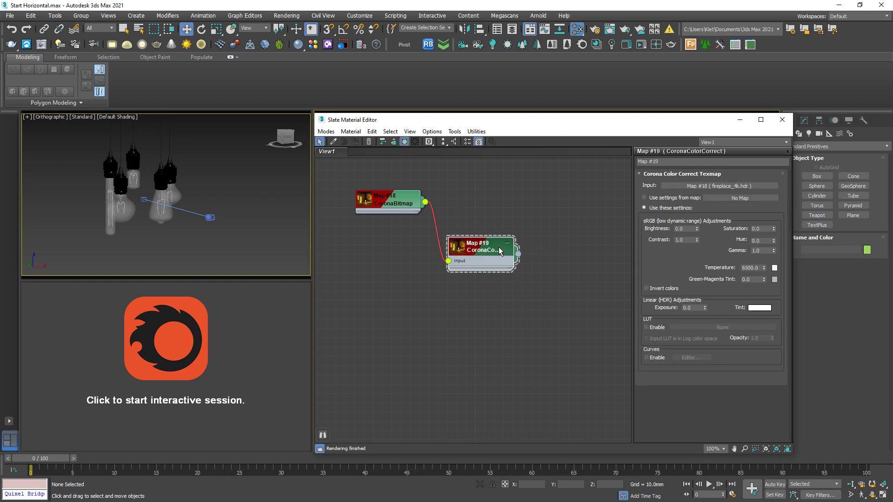
key("F10")
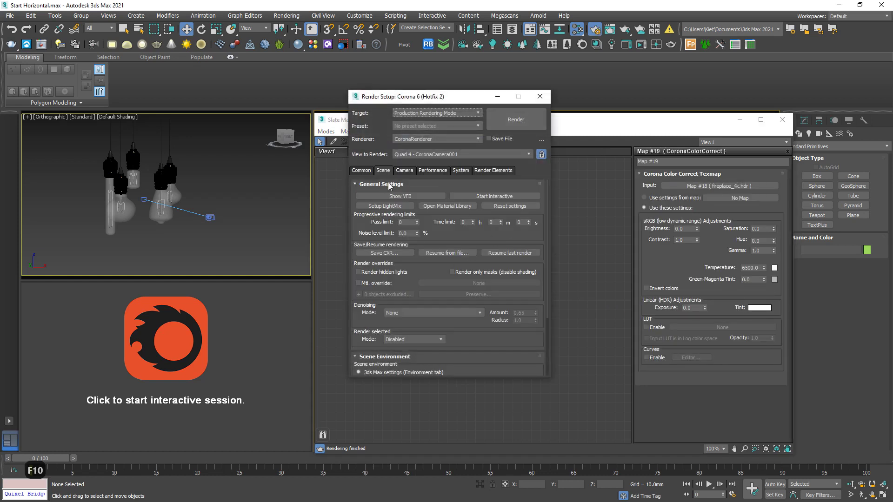
Step: Use the colour-correct map as the scene's single environment map
scroll(460, 335, "down", 3)
left_click(383, 334)
left_click_drag(468, 96, 200, 110)
left_click_drag(517, 253, 197, 344)
left_click(162, 279)
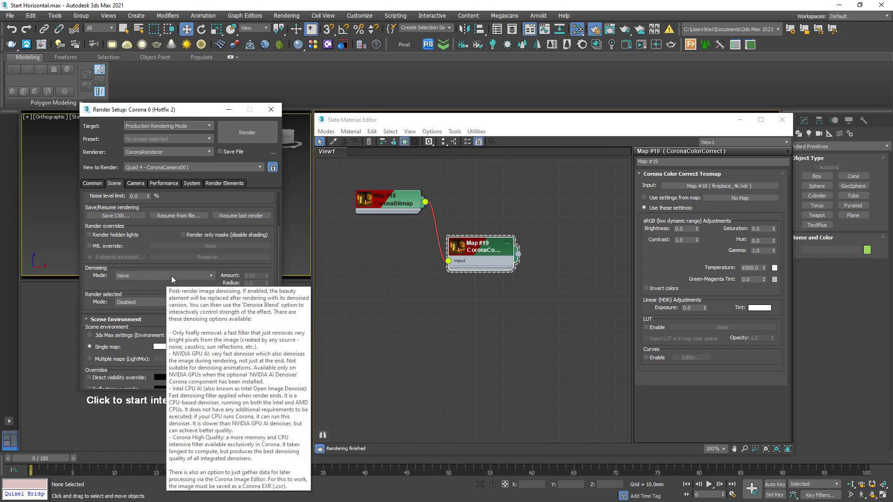
Step: In camera postprocessing, set Highlight compress to 999 and Contrast to 5
left_click(136, 183)
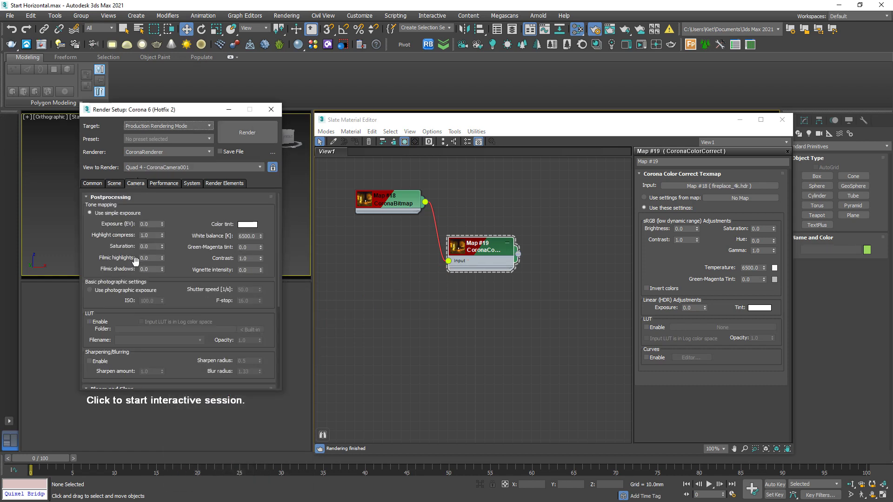
left_click_drag(149, 235, 123, 234)
type("9999")
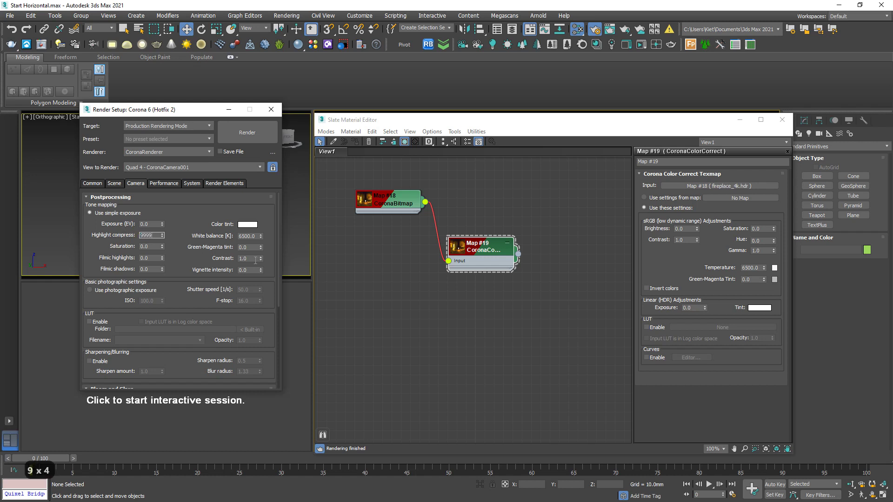
left_click(252, 260)
type("4")
key("Return")
type("5")
key("Return")
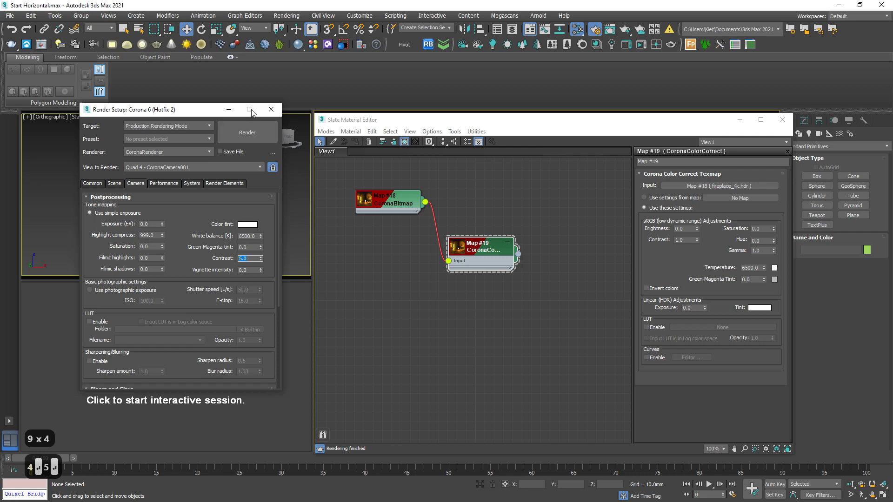
Step: Minimize Render Setup and select the fireplace HDR bitmap node
left_click(295, 354)
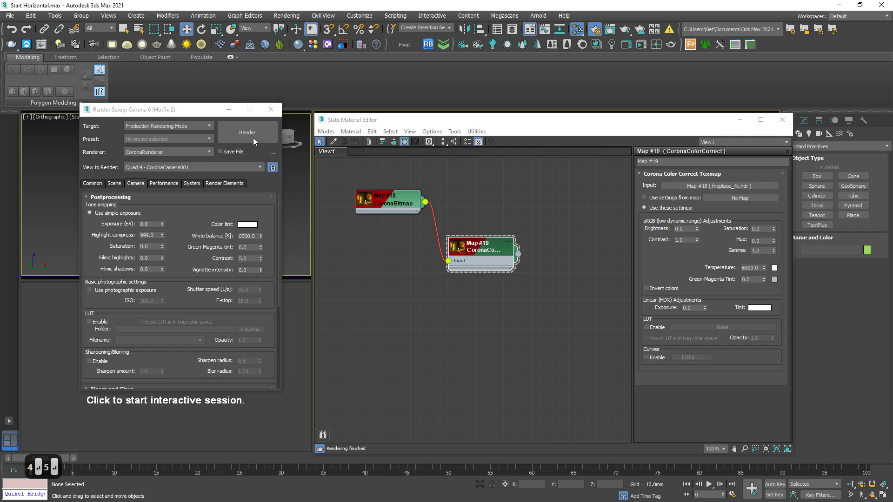
left_click(228, 109)
left_click(388, 200)
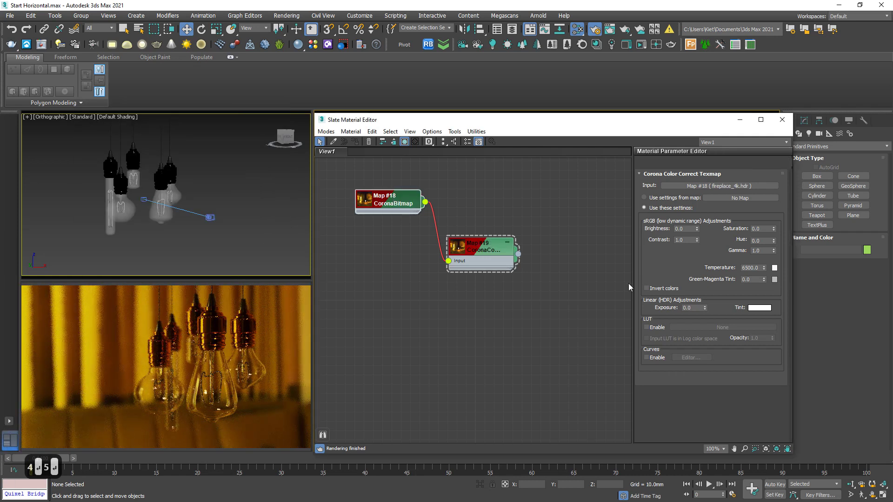
Step: Set the Map #18 bitmap's environment rotation to 180 degrees, then reopen Render Setup
left_click(703, 253)
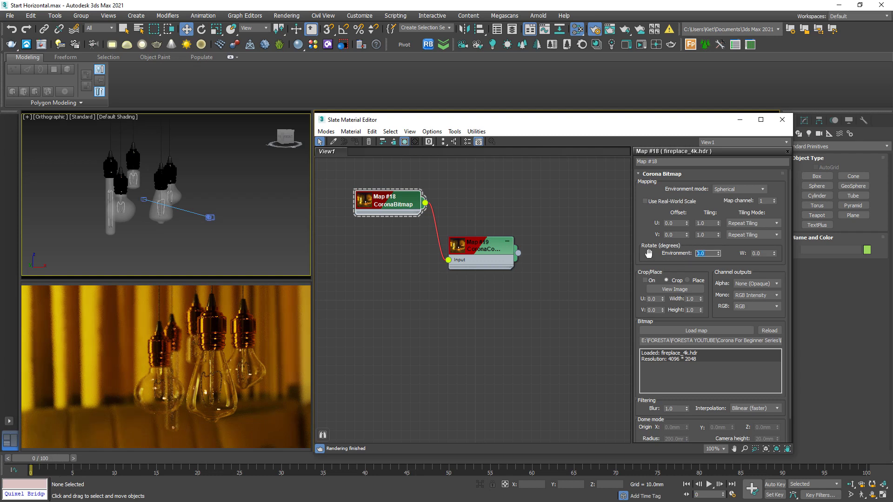
type("90")
key("Return")
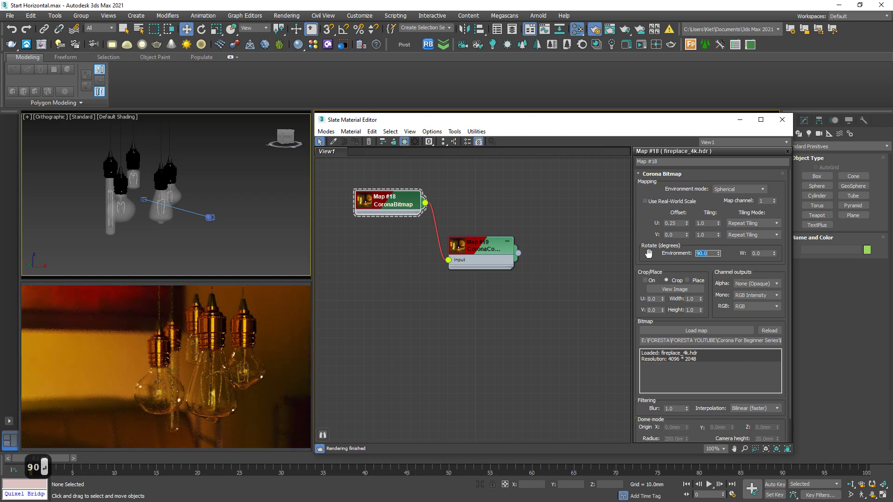
type("180")
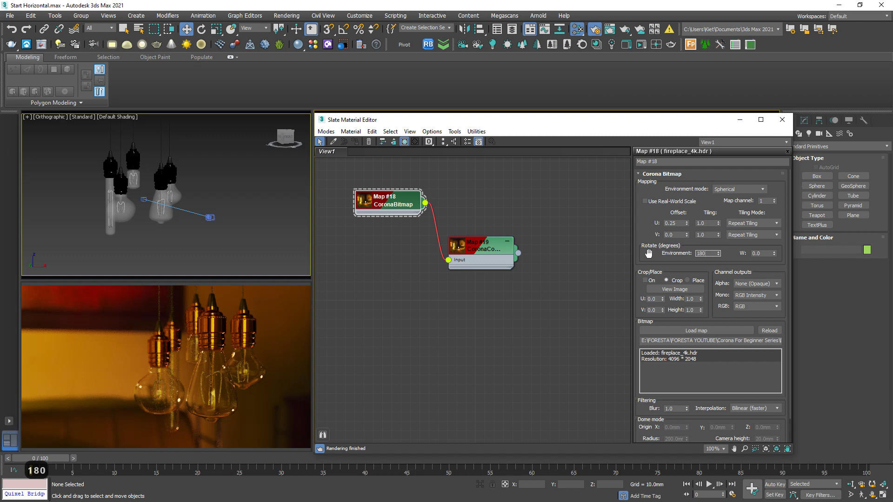
key("Return")
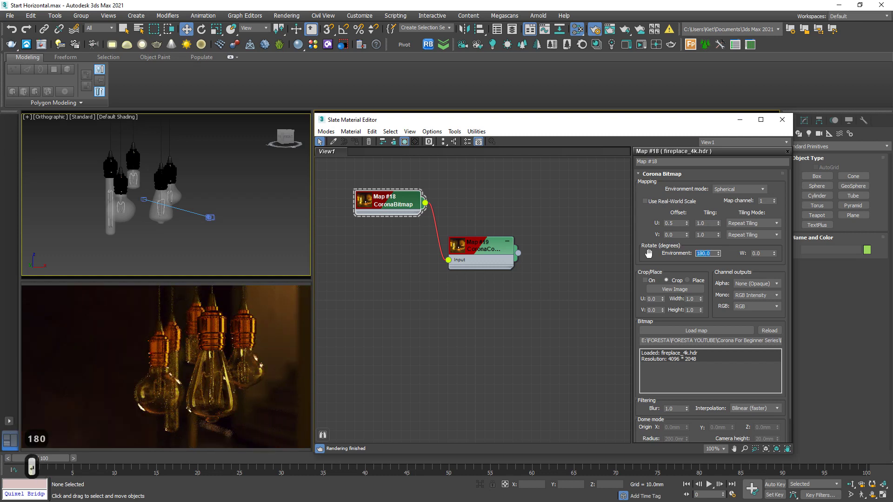
left_click(547, 216)
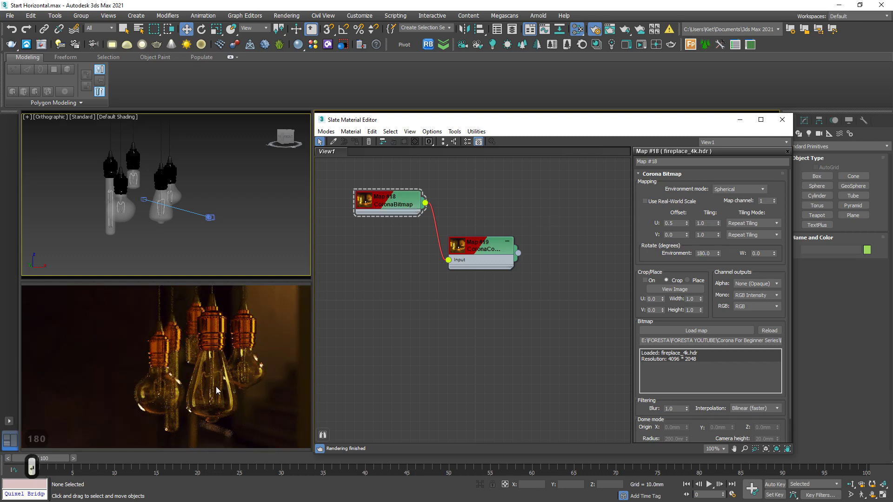
key("F10")
key("F10")
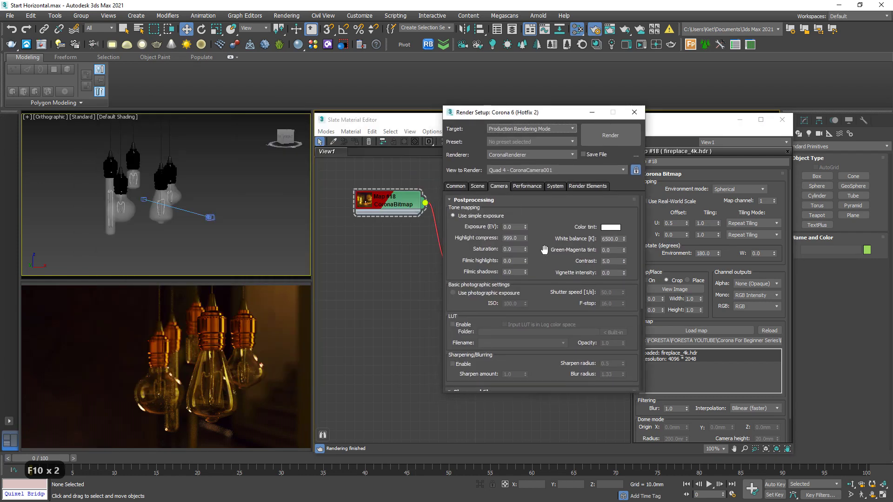
Step: Set the vignette intensity to 1.5
left_click(609, 274)
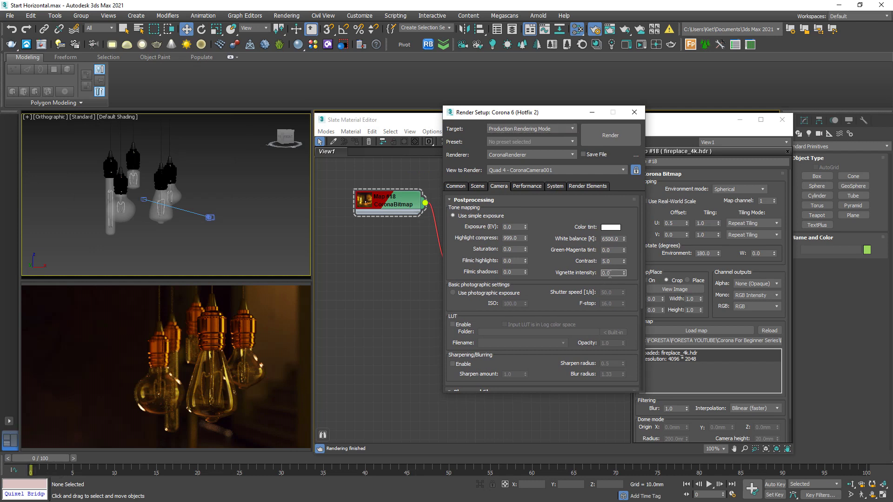
type("1")
key("Return")
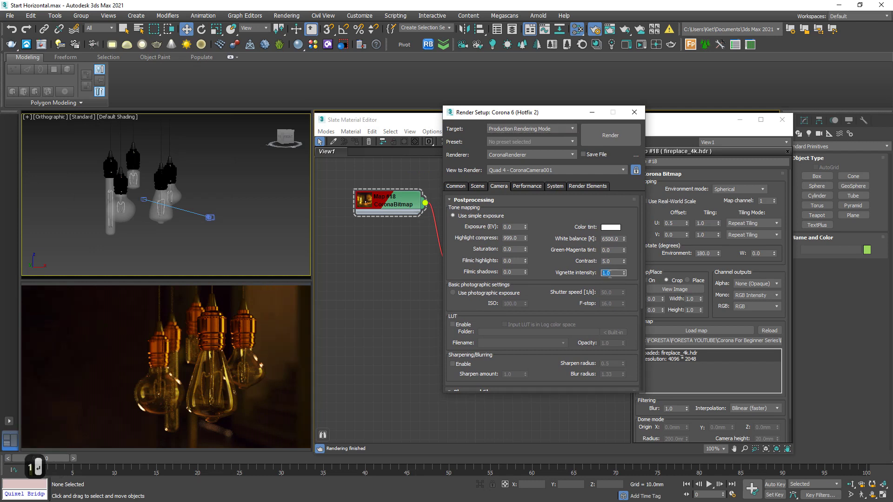
type("1.5")
key("Return")
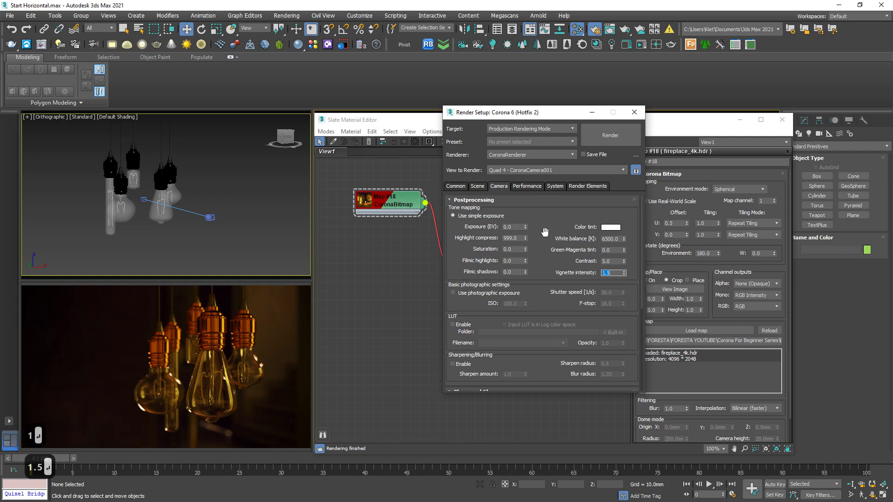
Step: Enable the LUT with Adanmq_Polaroid_600 at 0.5 opacity
left_click_drag(548, 248, 550, 207)
scroll(539, 223, "down", 3)
left_click(453, 282)
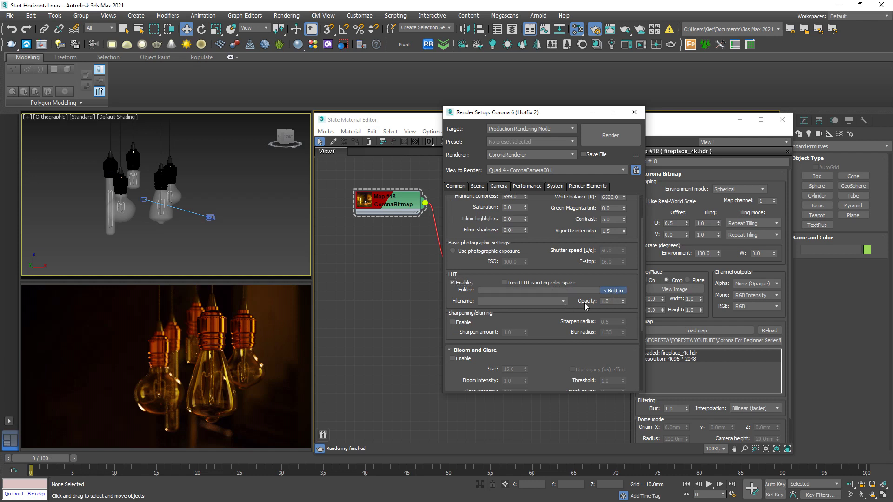
left_click(562, 302)
left_click_drag(567, 353, 562, 434)
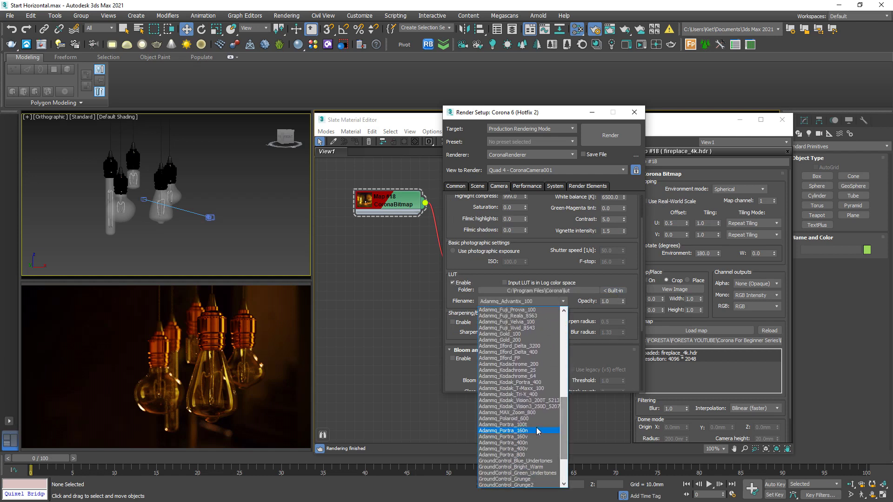
left_click(534, 420)
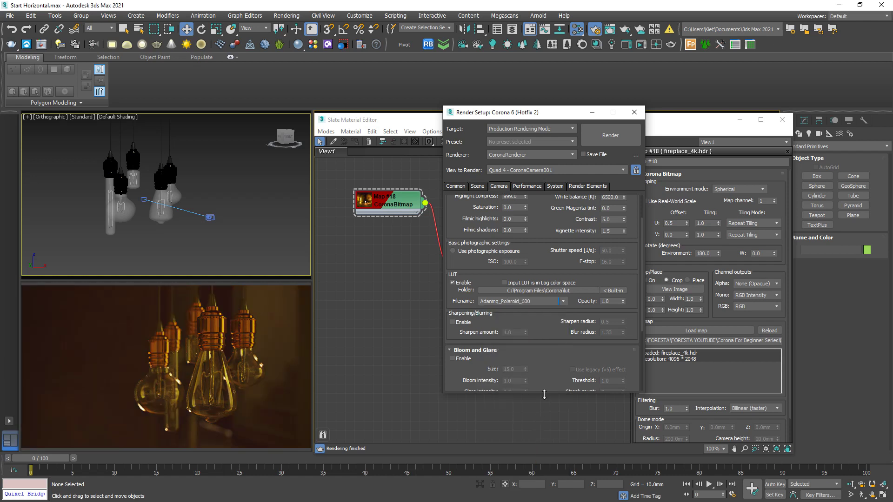
left_click(604, 302)
type(".5")
key("Return")
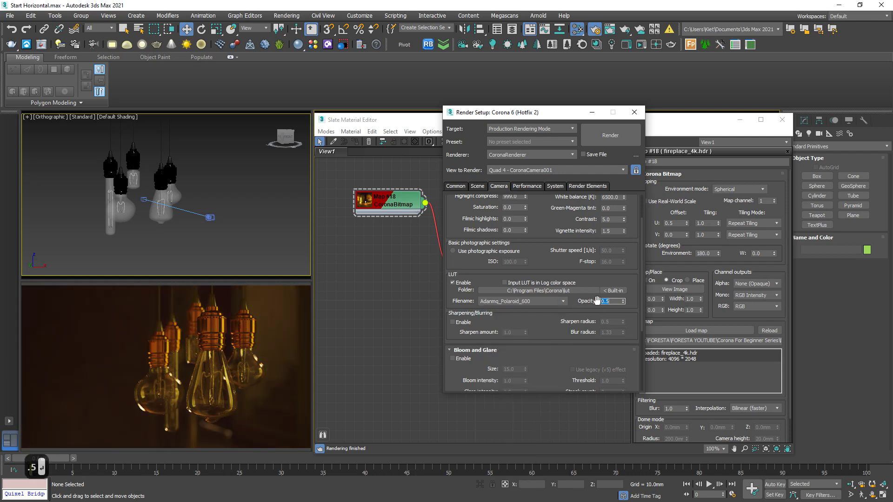
Step: Set the Map #19 CoronaColorCorrect gamma to 0.8, after briefly trying 1.2
left_click(592, 113)
left_click(483, 249)
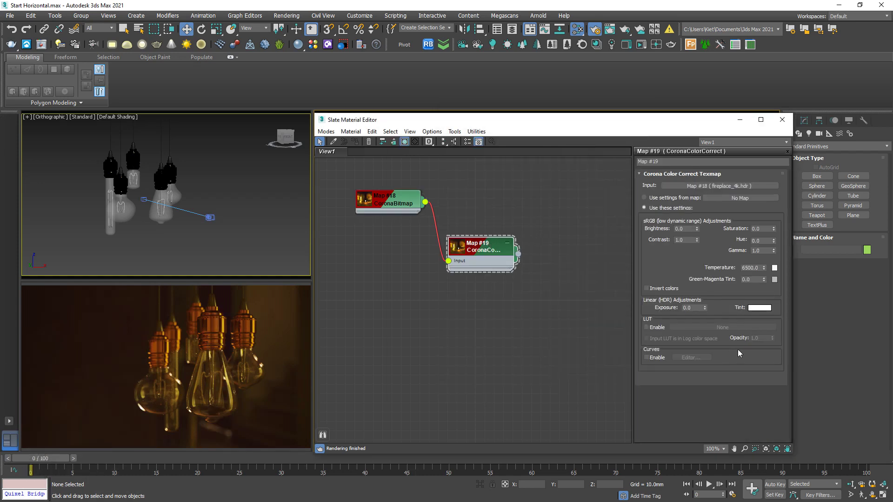
left_click_drag(767, 250, 696, 256)
type(".8")
key("Return")
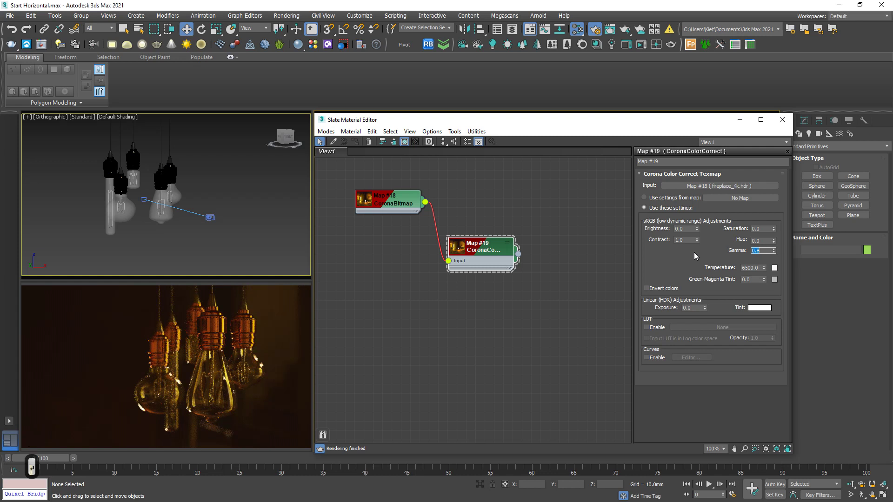
type("1.2")
key("Return")
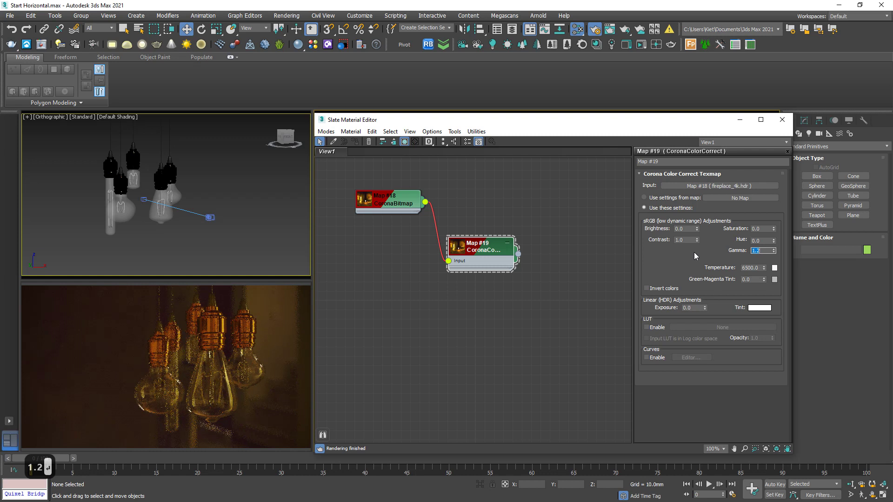
type(".8")
key("Return")
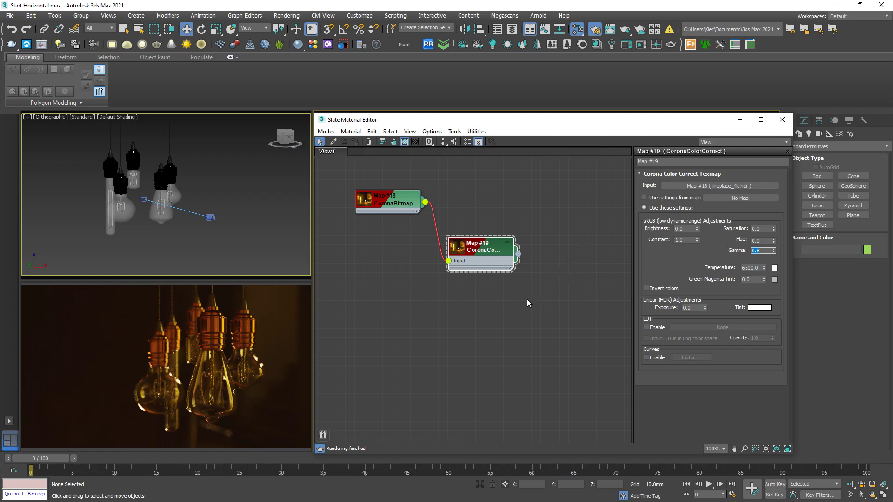
left_click(460, 314)
middle_click_drag(421, 347, 469, 267)
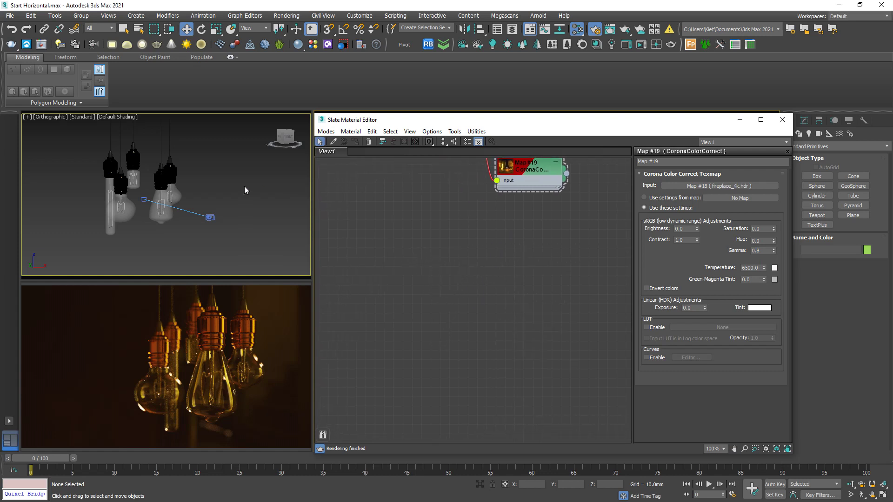
Step: Pick the bulb's 04 - Default material into Slate and bring up its context menu
scroll(145, 234, "up", 6)
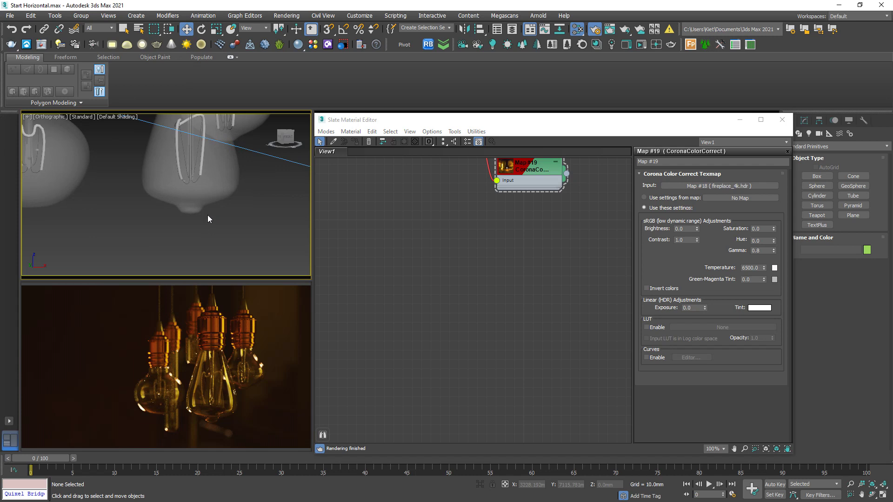
scroll(211, 217, "up", 3)
key("F3")
left_click(332, 141)
scroll(199, 172, "up", 6)
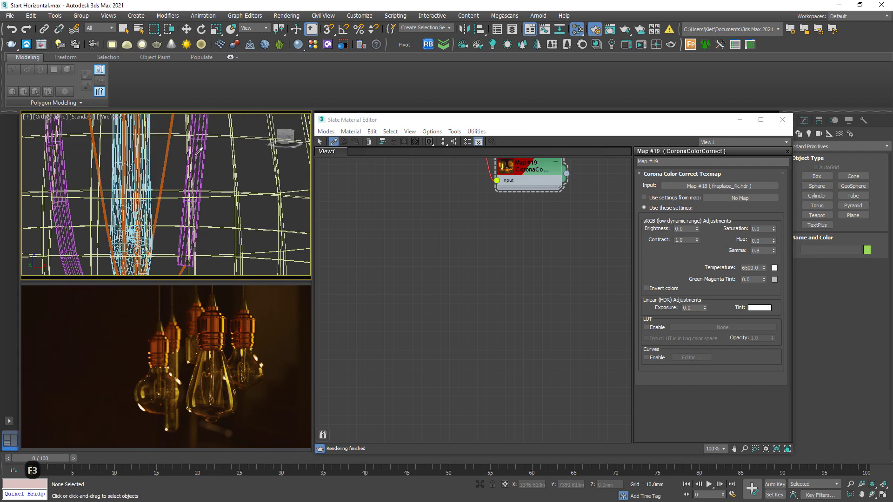
left_click(200, 151)
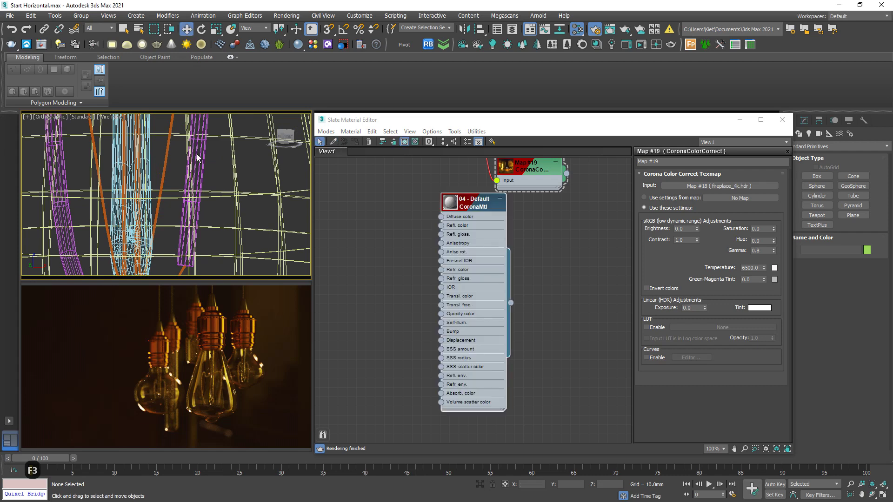
right_click(471, 205)
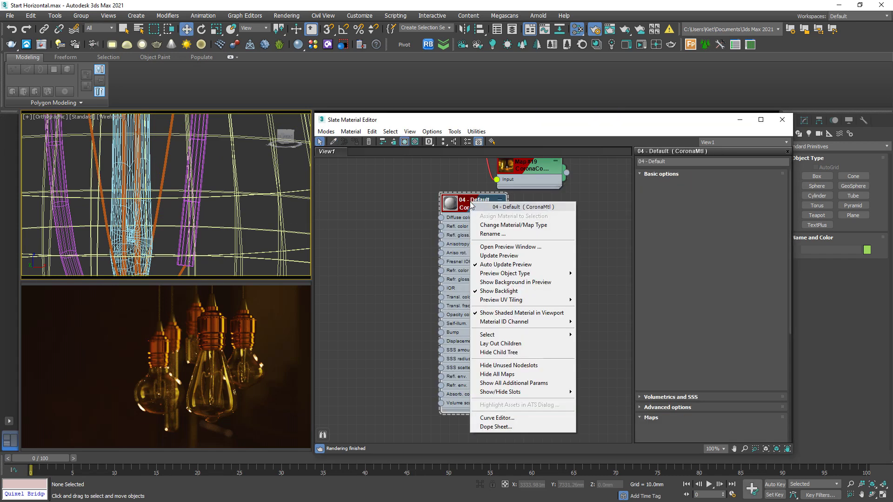
Step: Convert 04 - Default to a CoronaLightMtl with a first emission intensity of 10
left_click(490, 225)
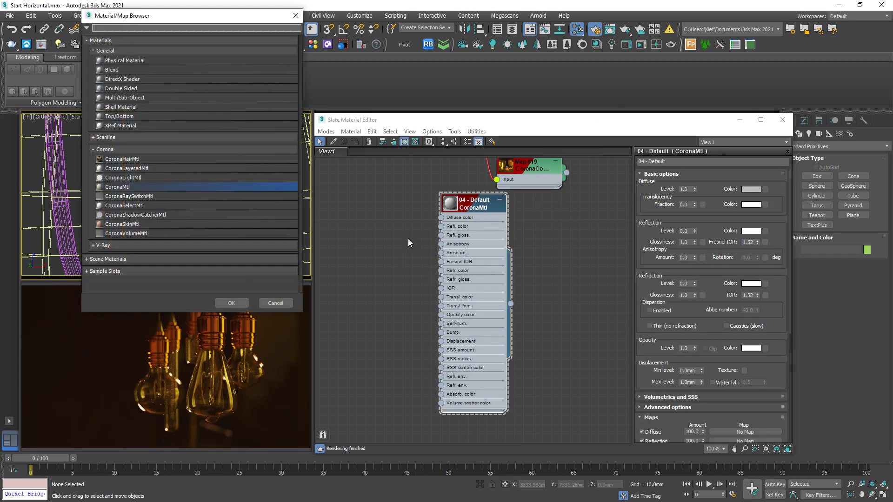
double_click(151, 178)
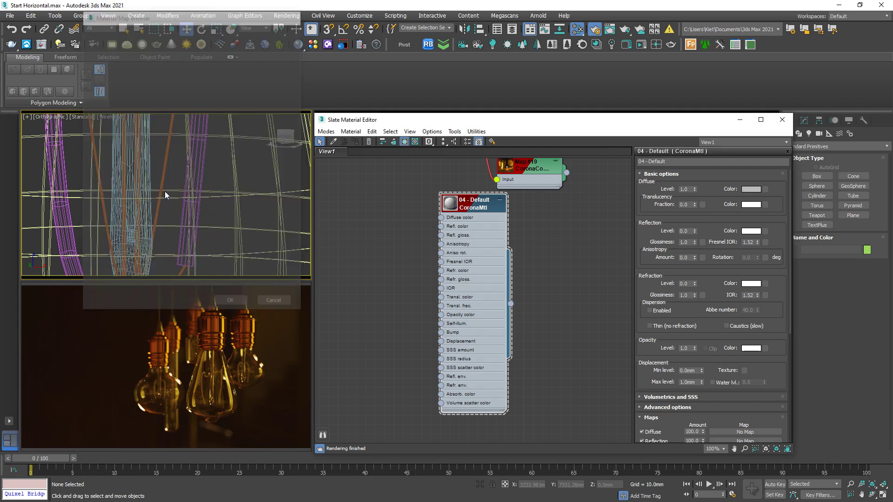
double_click(492, 213)
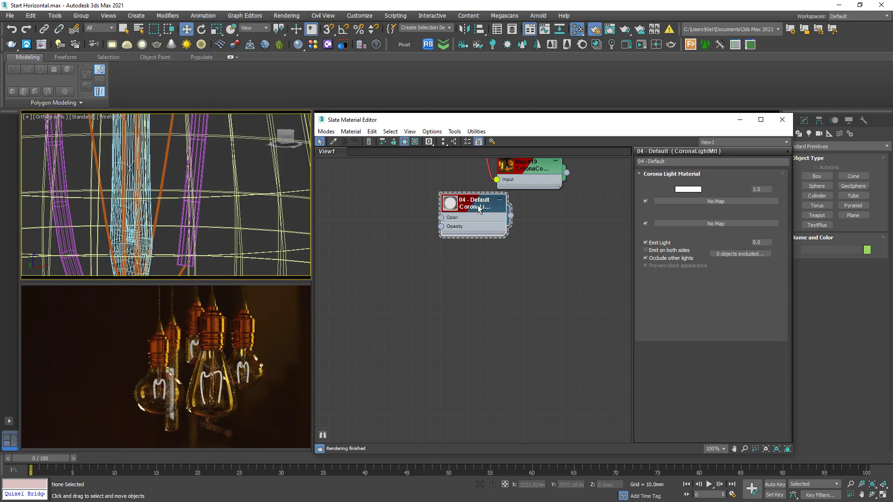
left_click_drag(767, 190, 725, 193)
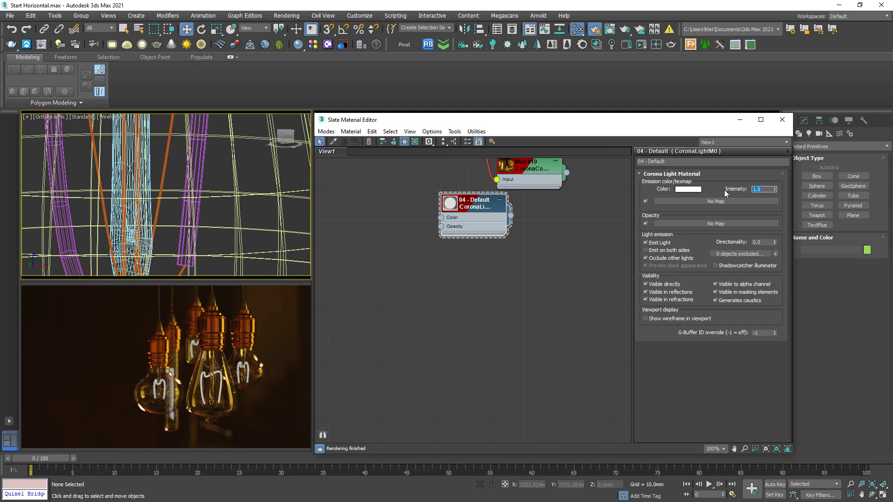
type("10")
key("Return")
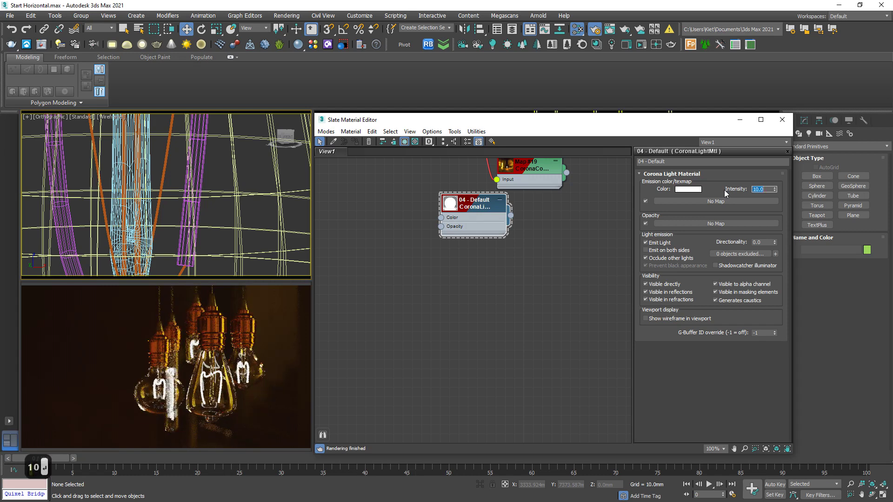
Step: Make the emission colour orange (Hue 23, Sat 247) and raise intensity to 20
left_click(692, 190)
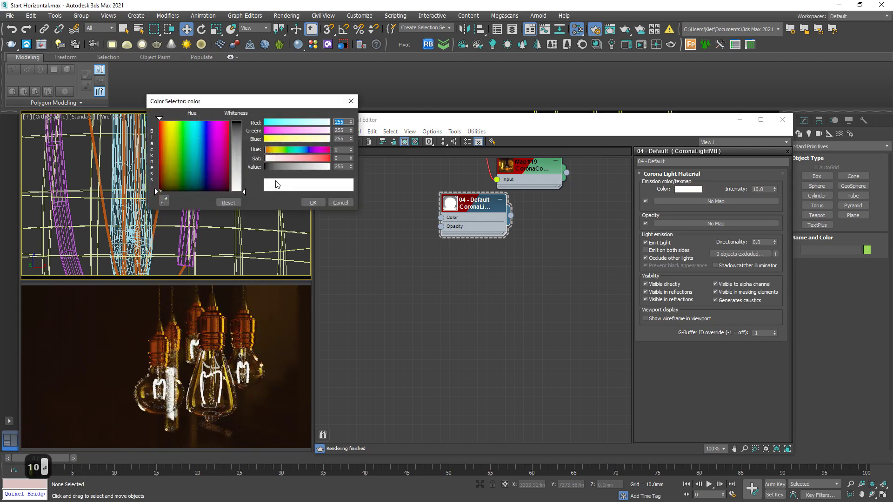
left_click_drag(269, 154, 325, 162)
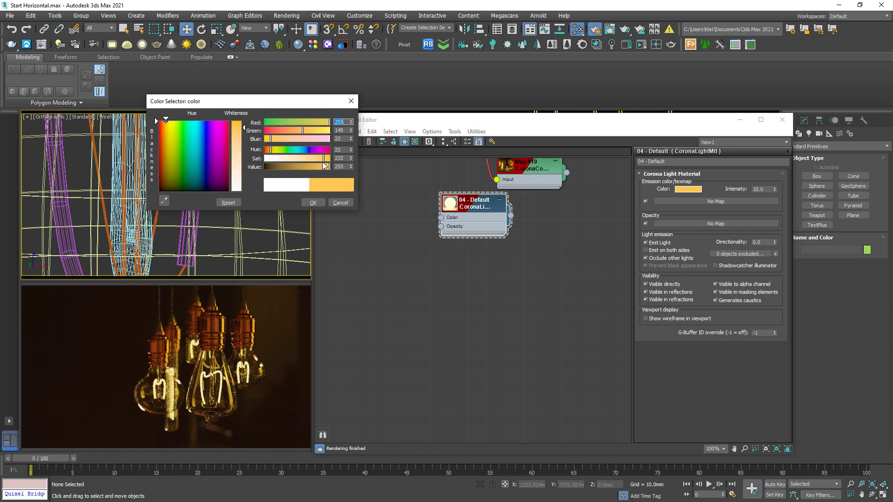
left_click(313, 203)
left_click(759, 189)
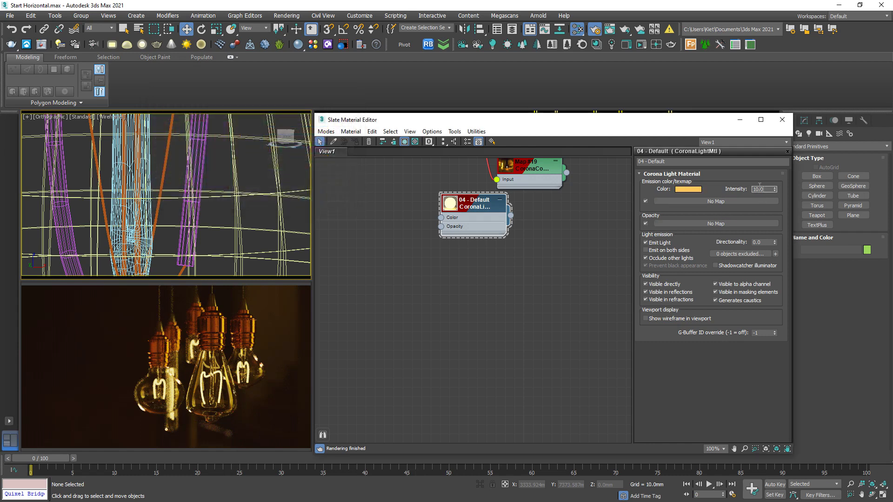
type("20")
key("Return")
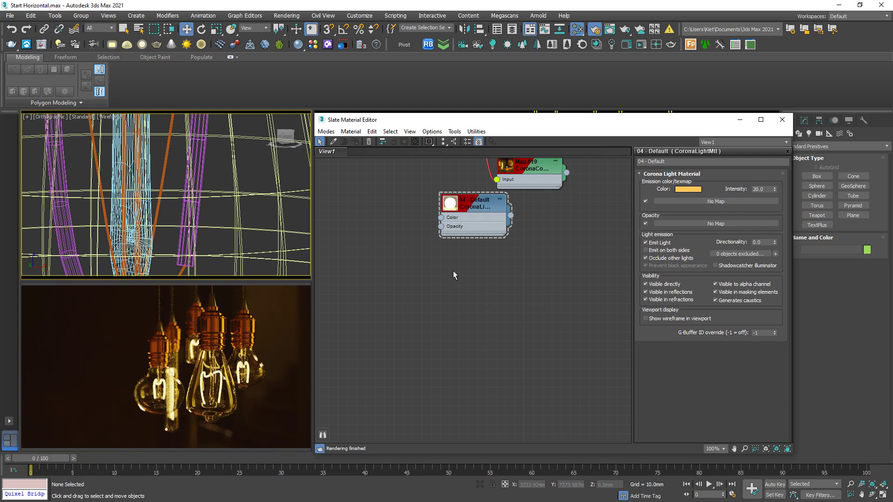
Step: Enable Bloom and Glare using the legacy (v5) effect
key("F10")
key("F10")
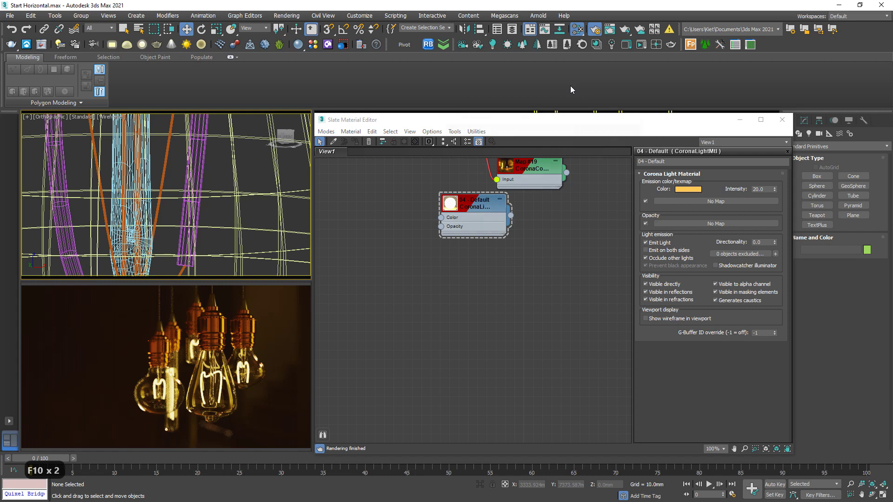
left_click_drag(541, 111, 441, 76)
scroll(441, 247, "down", 3)
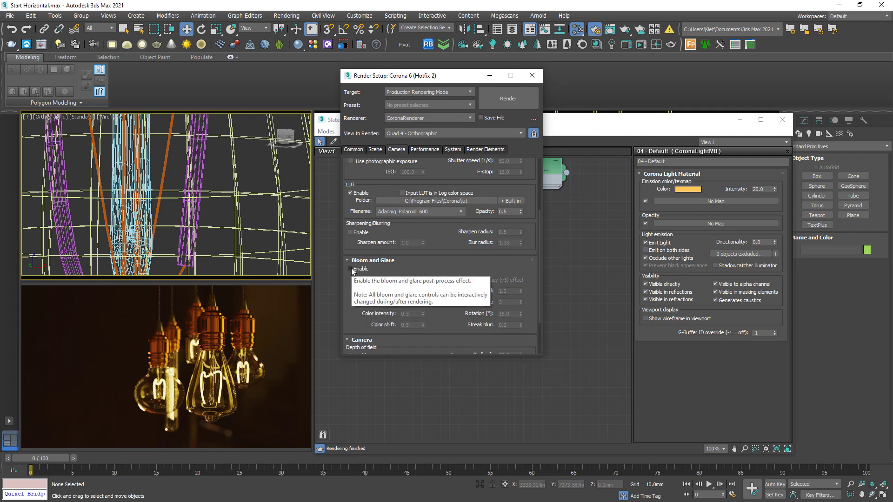
left_click(351, 269)
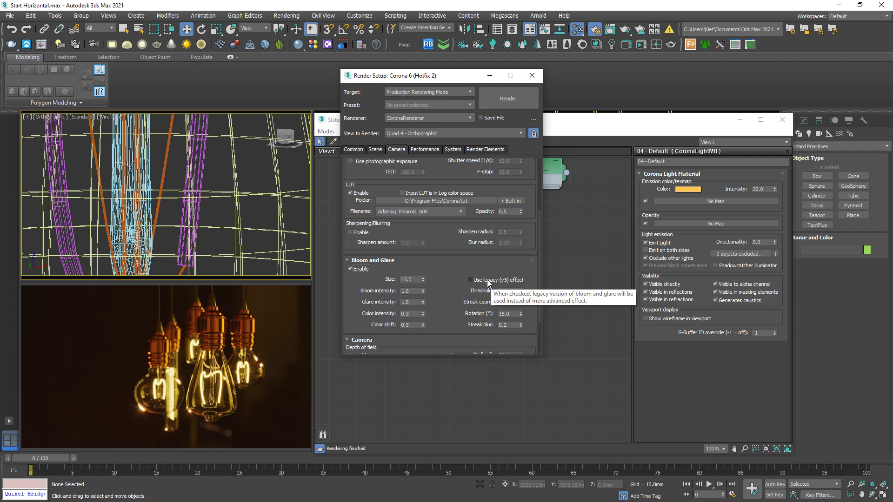
left_click(470, 280)
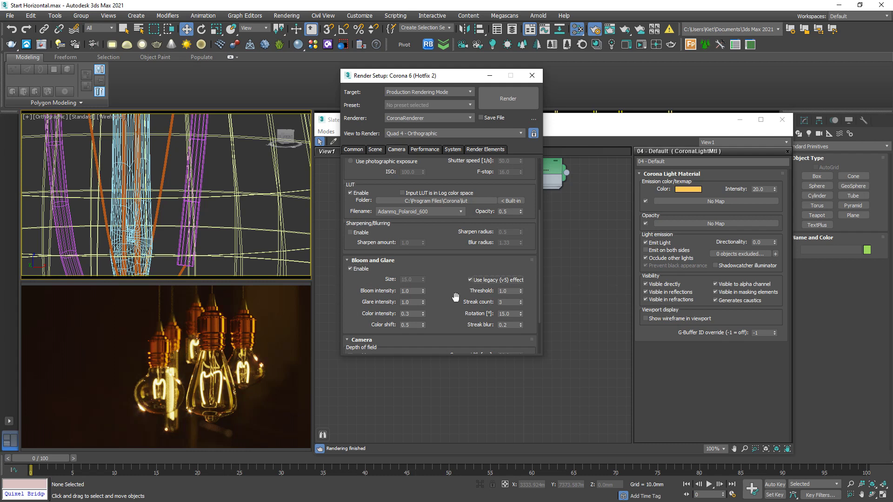
Step: Set a trial bloom intensity of 2.0 and glare intensity of 0.2
double_click(410, 291)
type("2")
key("Return")
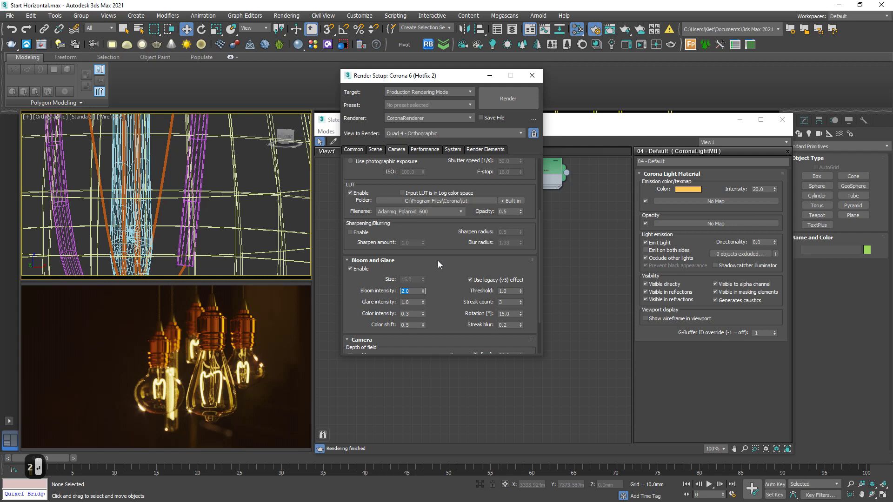
left_click(452, 255)
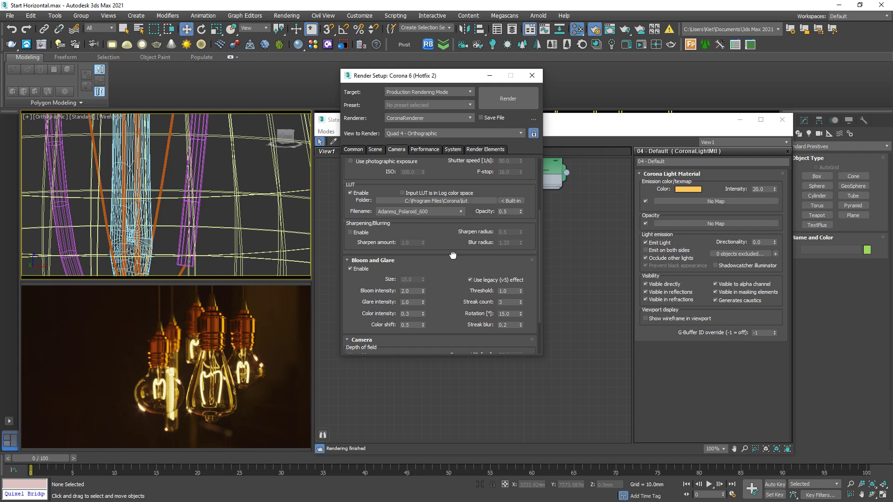
double_click(412, 302)
type(".5")
key("Return")
type(".2")
key("Return")
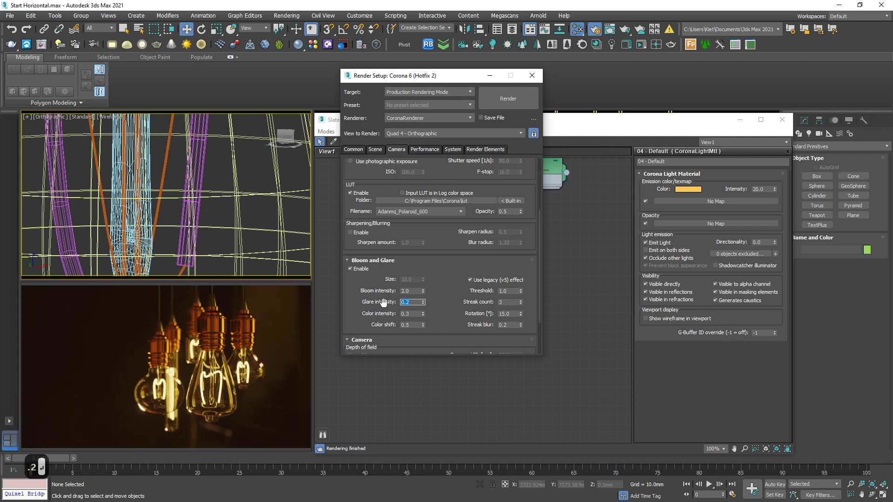
left_click(414, 291)
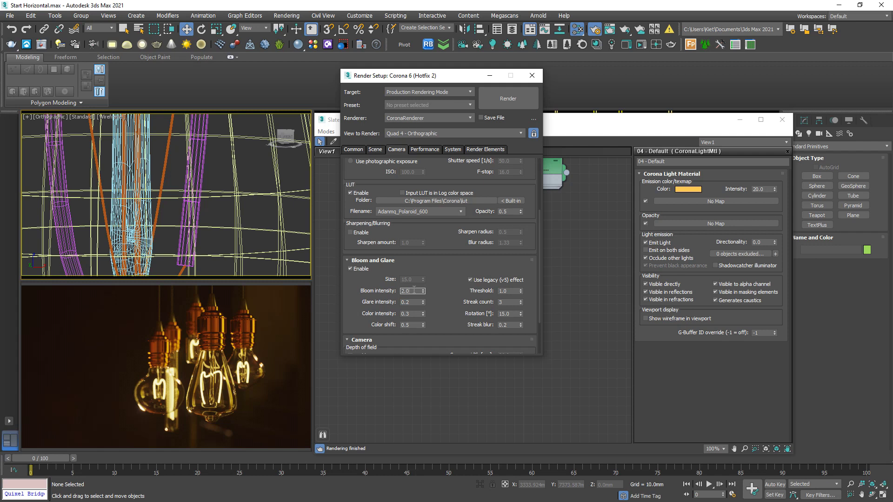
Step: Try bloom intensity 5.0, then settle on 3.0
double_click(414, 290)
type("5")
key("Return")
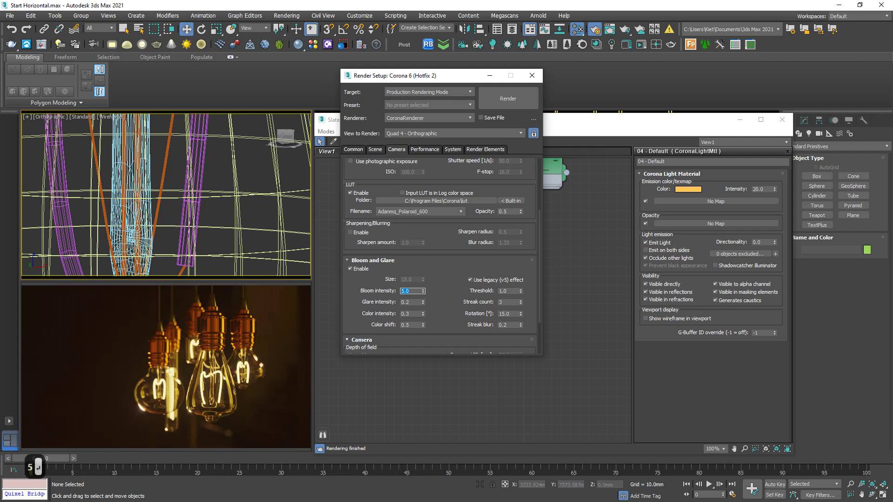
left_click(455, 268)
double_click(412, 291)
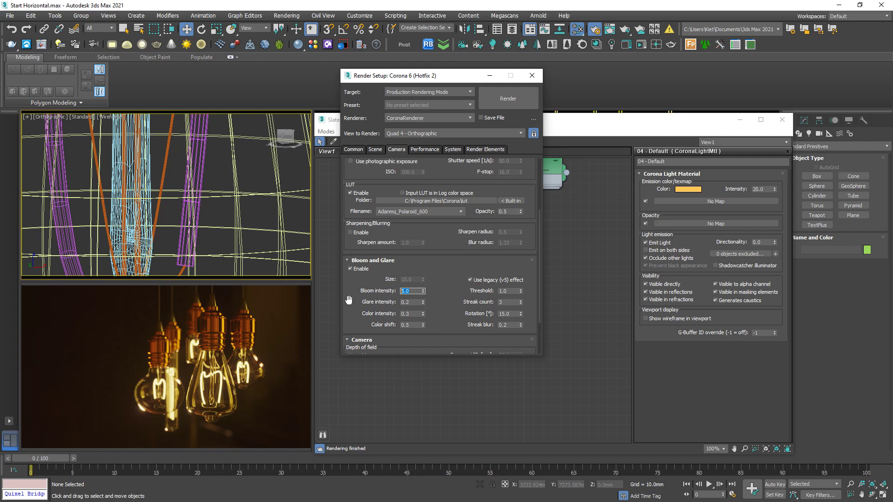
type("3")
key("Return")
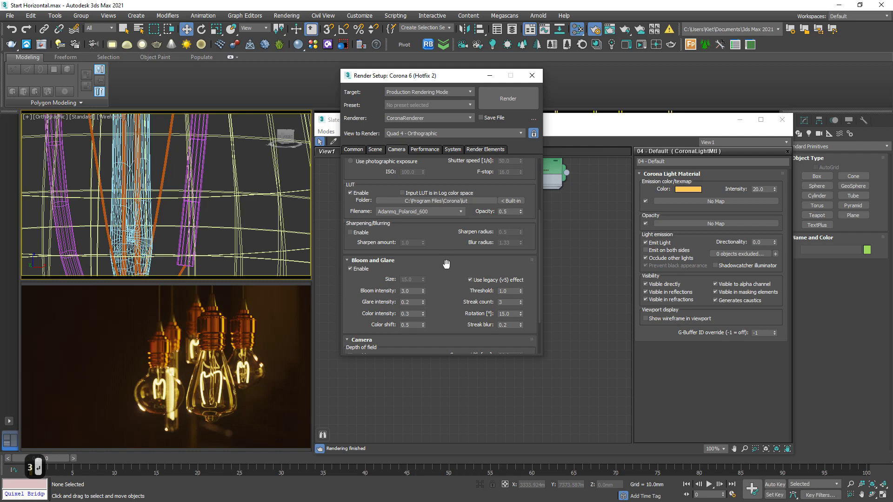
Step: Raise the tone-mapping contrast to 6.0
scroll(446, 263, "up", 3)
double_click(510, 198)
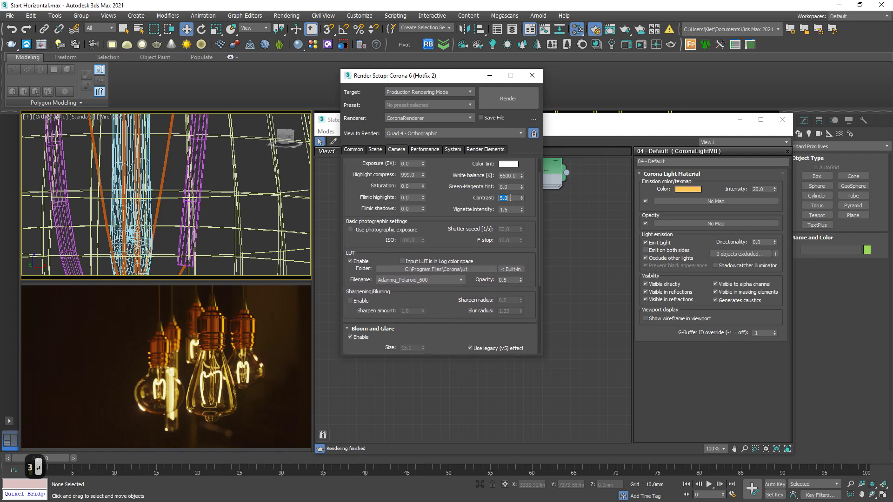
type("6")
key("Return")
scroll(448, 228, "down", 1)
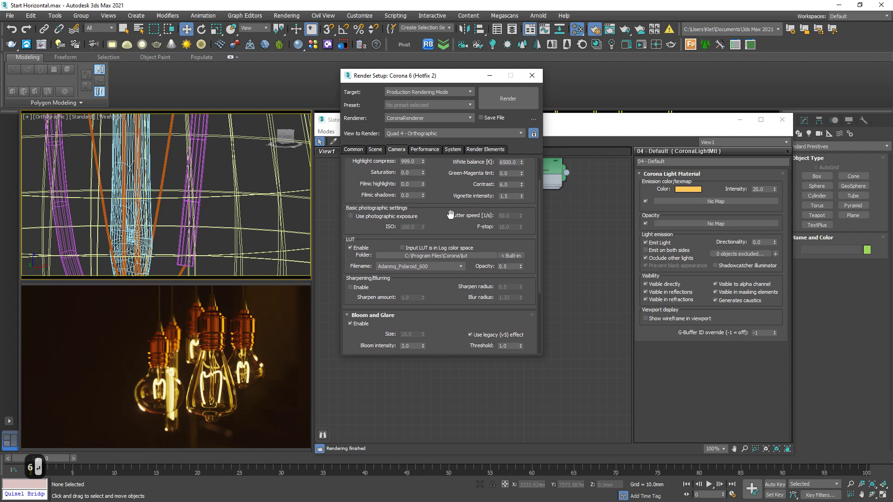